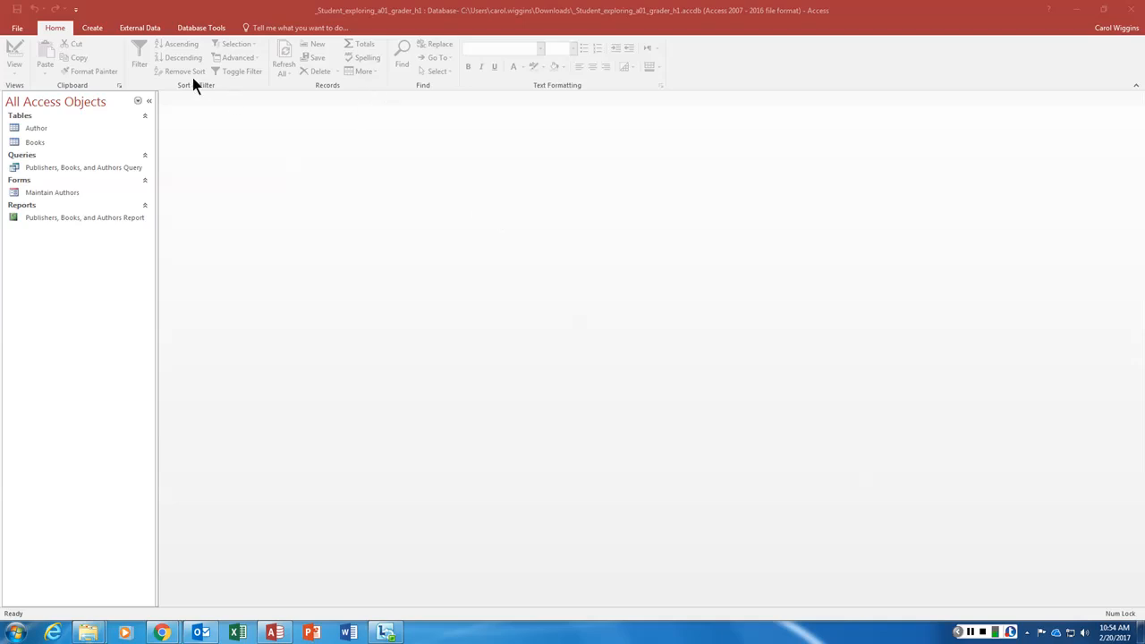
# Start a new table in Design view and add a PubID field with the Short Text data type.
pyautogui.click(91, 31)
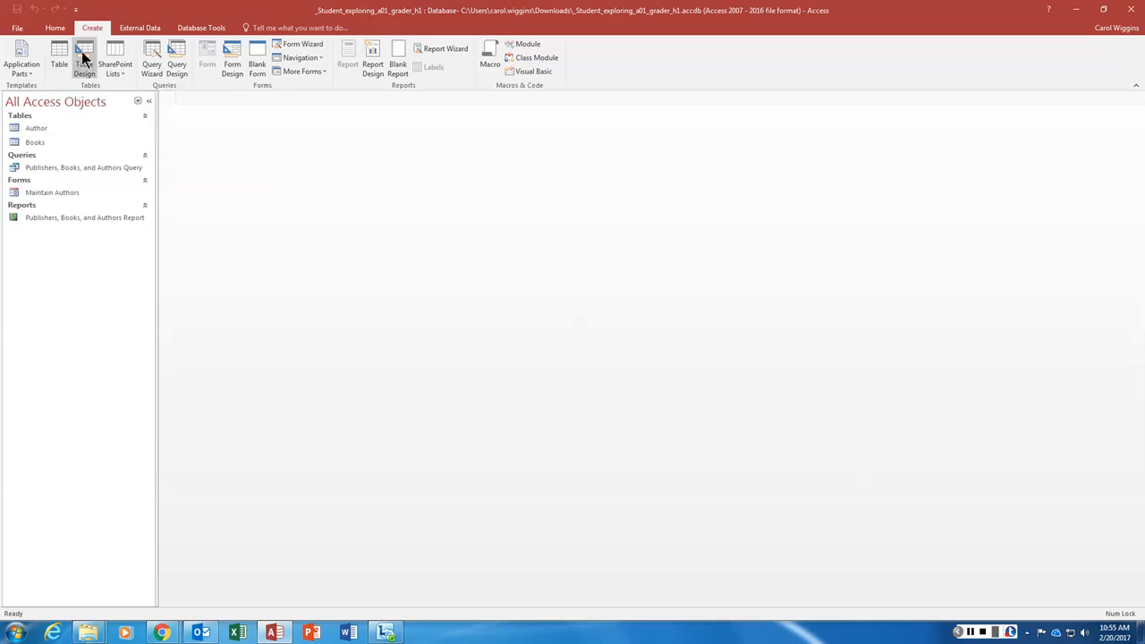
pyautogui.click(82, 51)
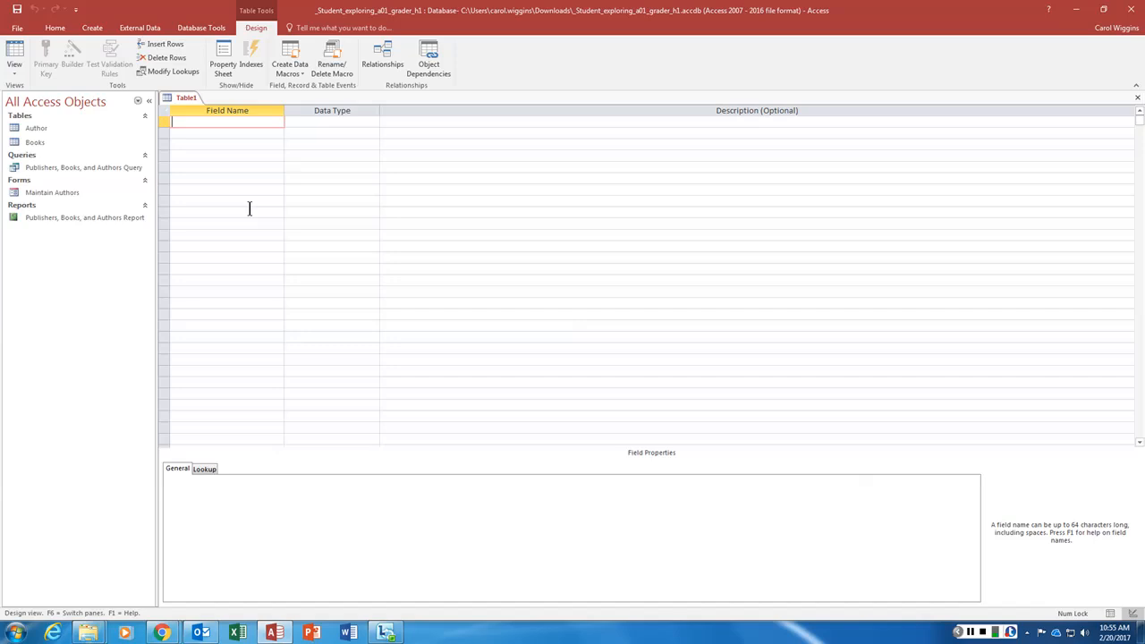
pyautogui.write('Publ')
pyautogui.write('D')
pyautogui.press('Tab')
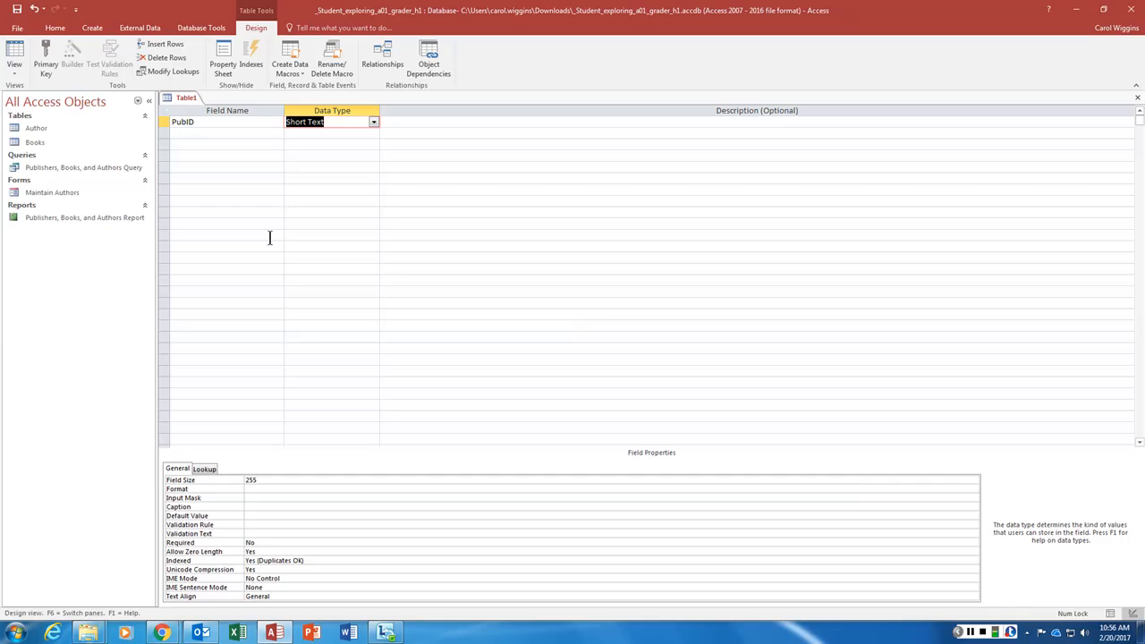
pyautogui.press('Tab')
pyautogui.press('Tab')
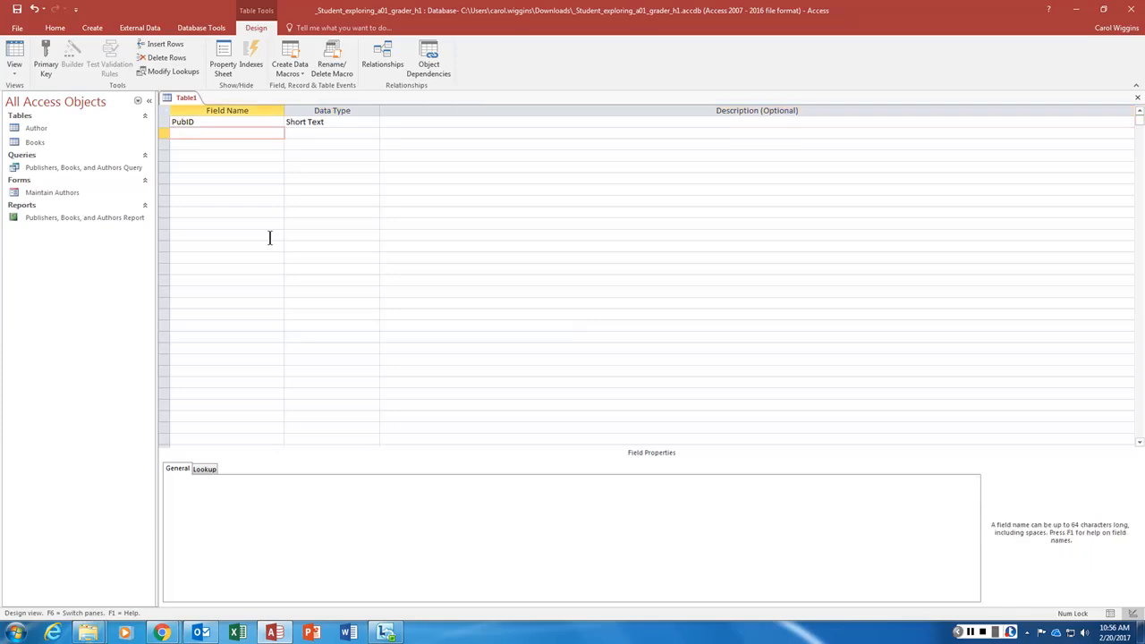
# Add PubName and PubAddress as Short Text fields below PubID.
pyautogui.write('PubName')
pyautogui.press('Tab')
pyautogui.press('Tab')
pyautogui.press('Tab')
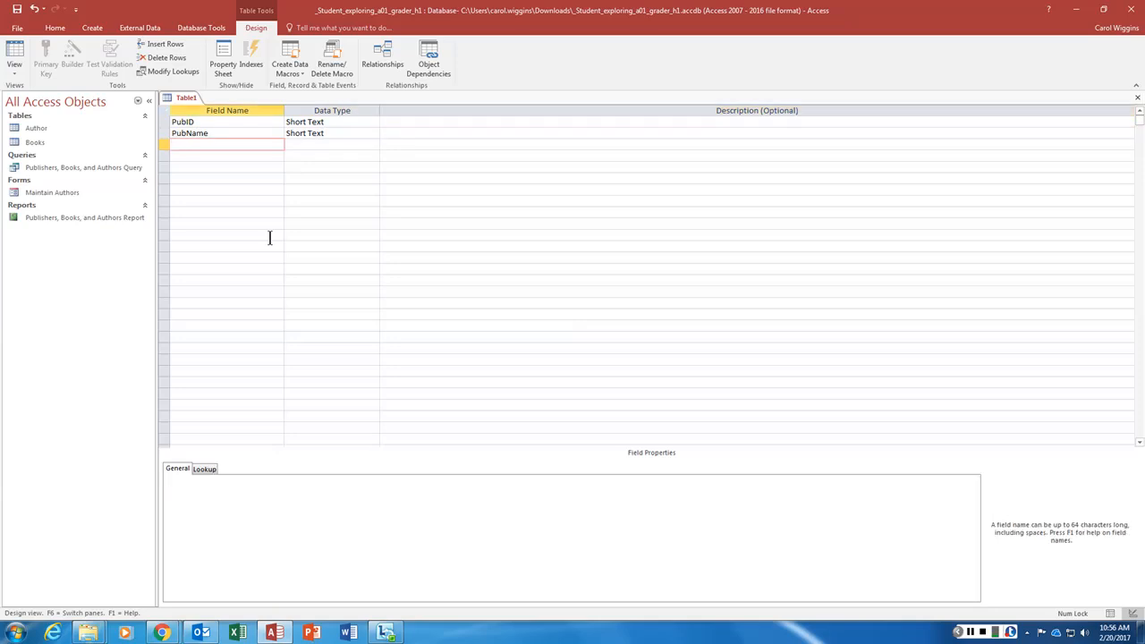
pyautogui.write('PubAddress')
pyautogui.press('Tab')
pyautogui.write('PubCi')
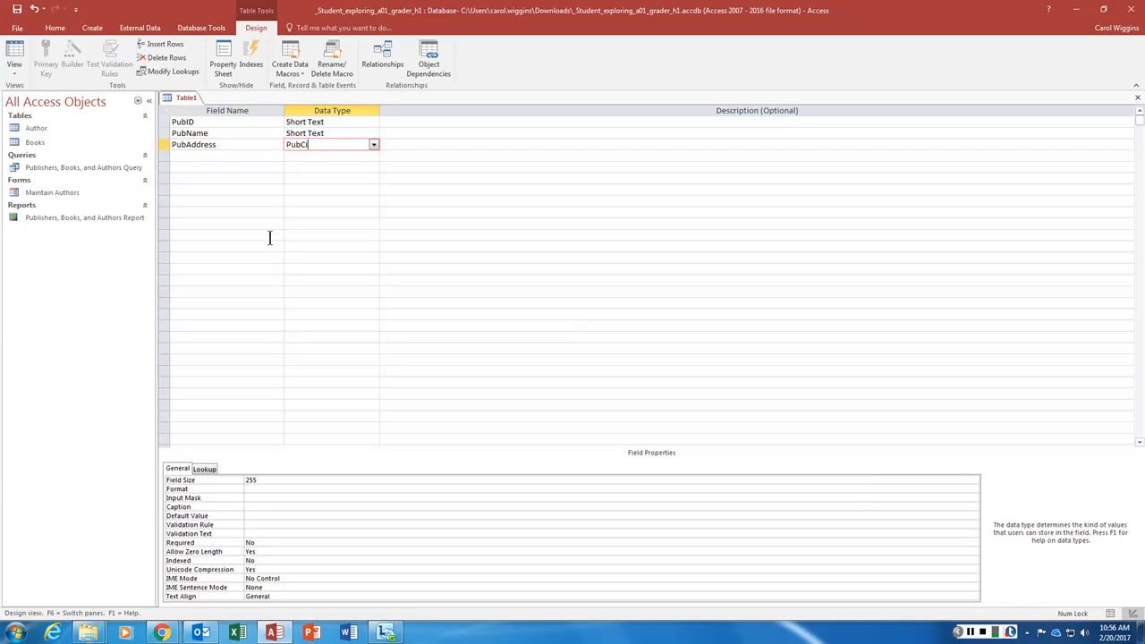
pyautogui.write('ty')
pyautogui.press('Tab')
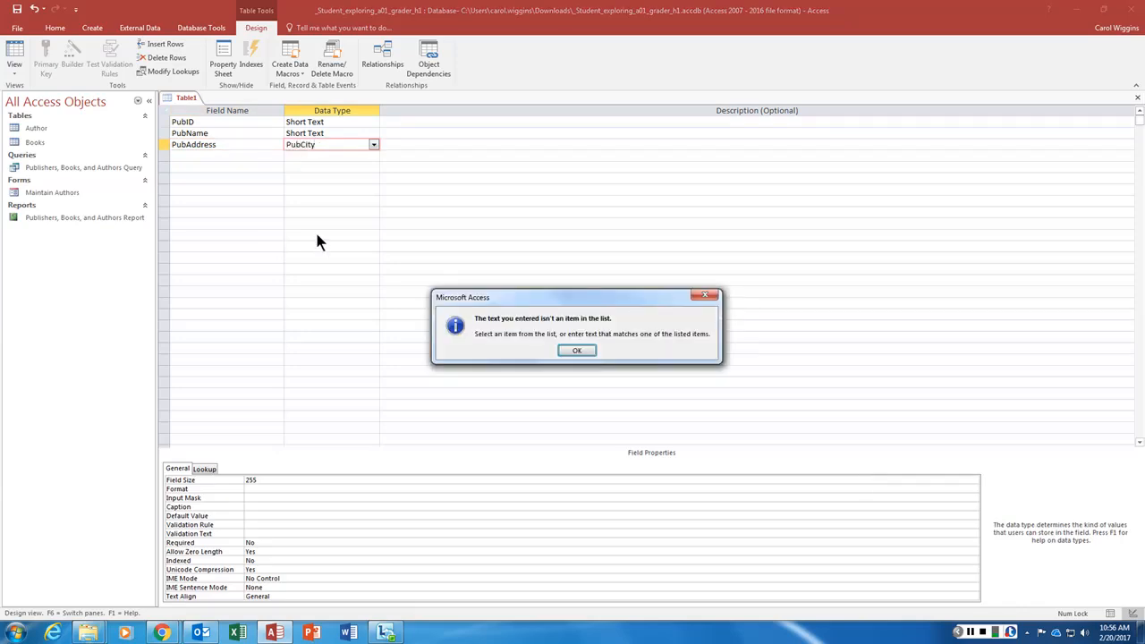
pyautogui.click(576, 352)
pyautogui.click(349, 158)
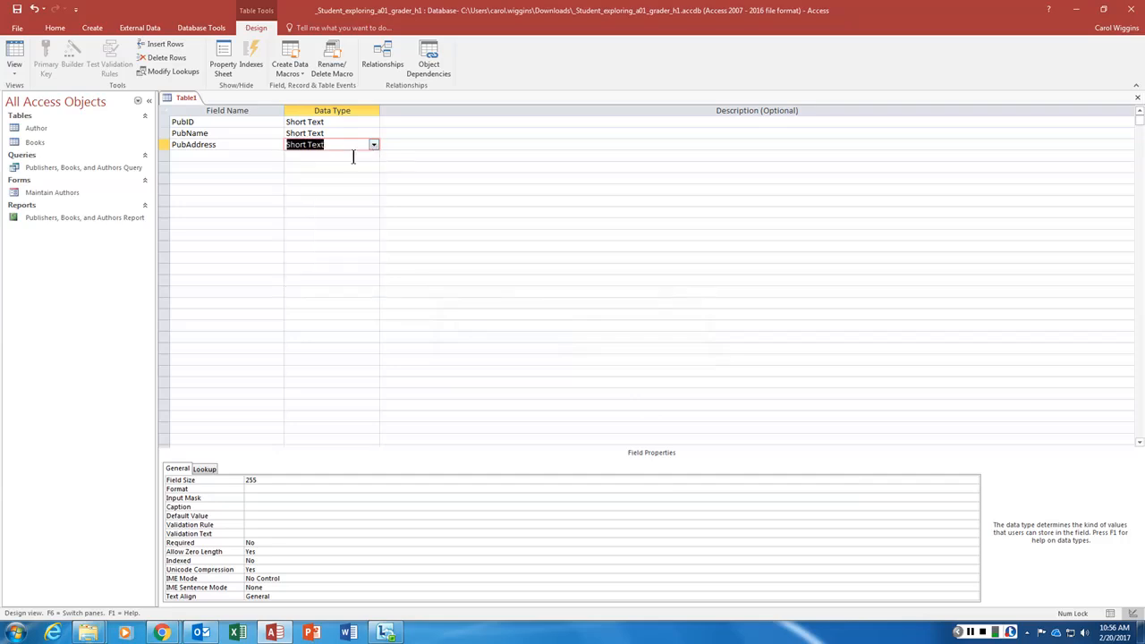
pyautogui.click(406, 148)
# Add a PubCity field with the Short Text data type below PubAddress.
pyautogui.click(274, 158)
pyautogui.write('PubCity')
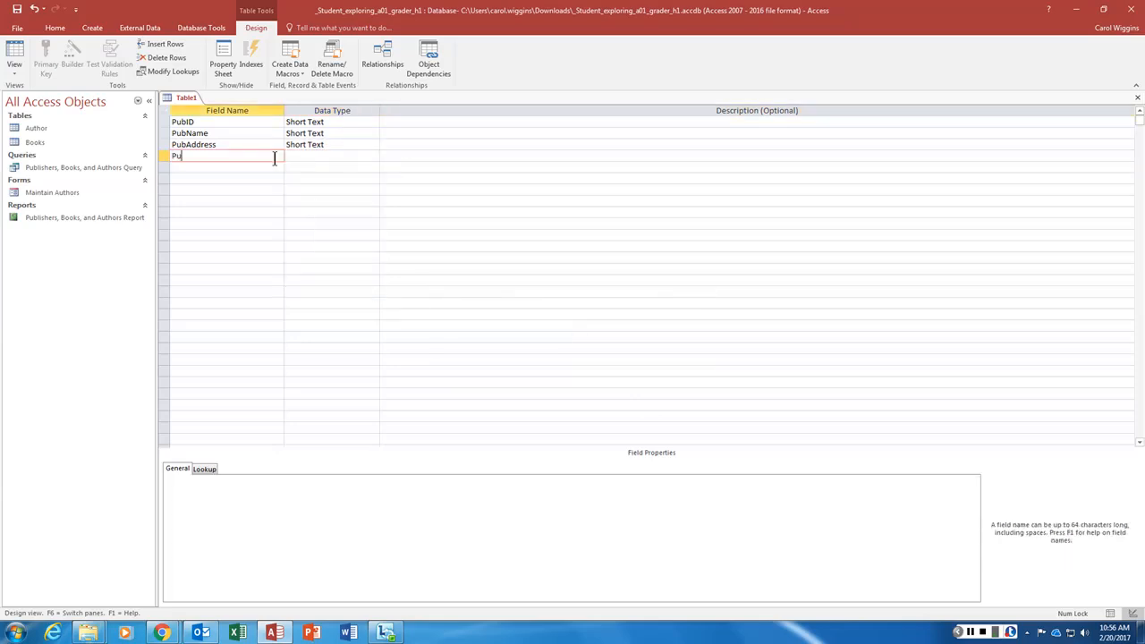
pyautogui.press('Tab')
pyautogui.press('Tab')
pyautogui.press('Tab')
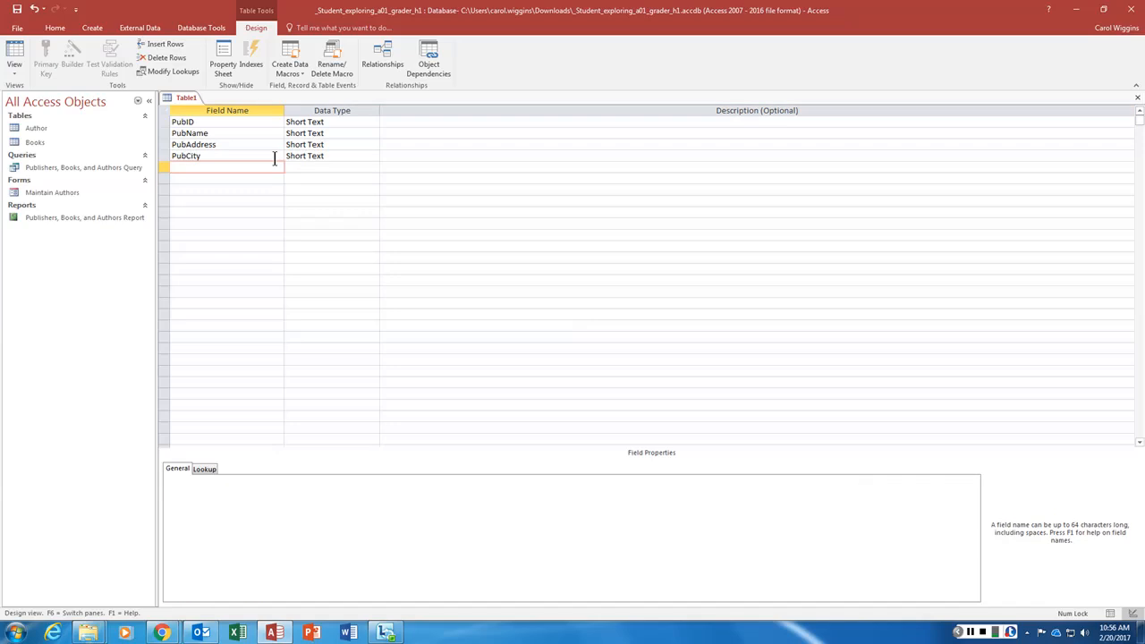
# Add PubState and PubZIP as Short Text fields at the end of the field list.
pyautogui.write('PubState')
pyautogui.press('Tab')
pyautogui.press('Tab')
pyautogui.press('Tab')
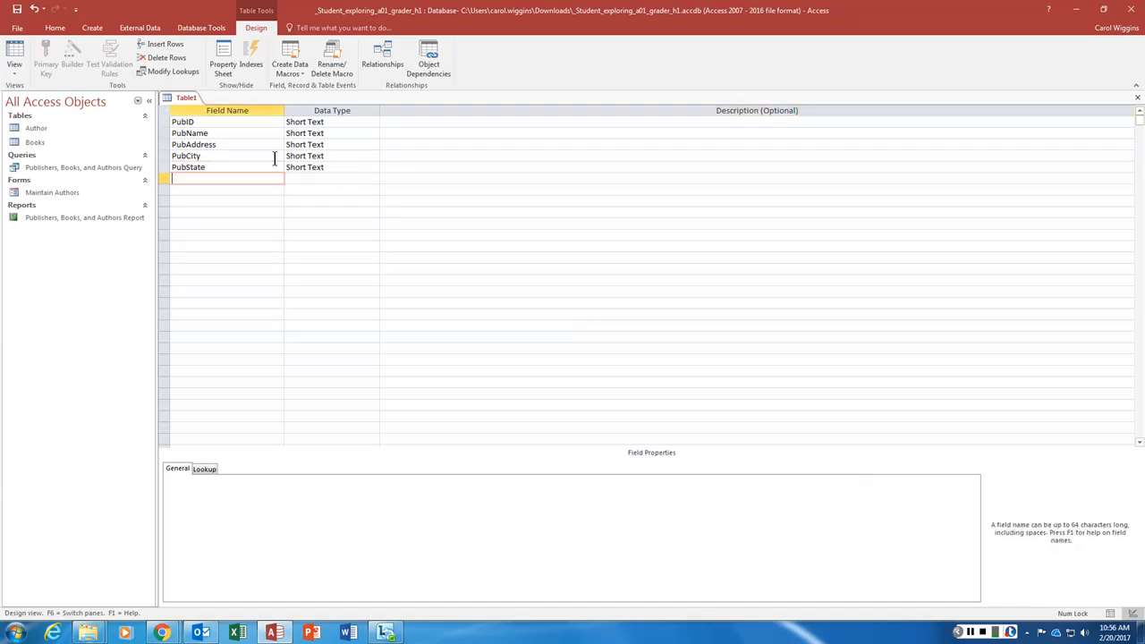
pyautogui.write('PubZIP')
pyautogui.press('Tab')
pyautogui.press('Tab')
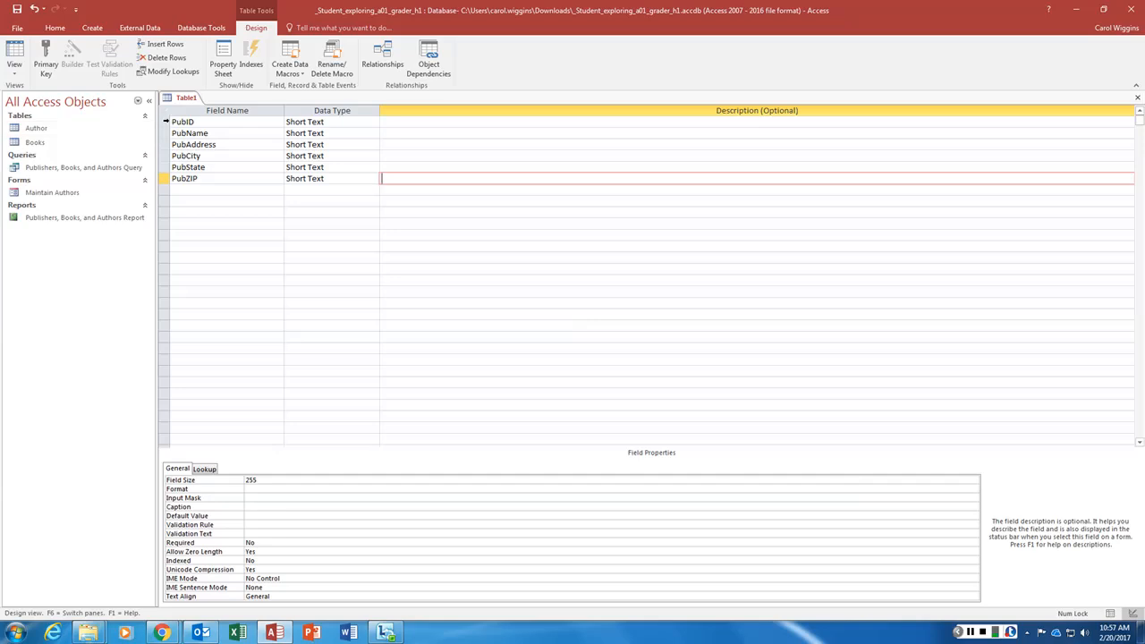
# Set PubID as the primary key and save the table as Publishers.
pyautogui.click(164, 123)
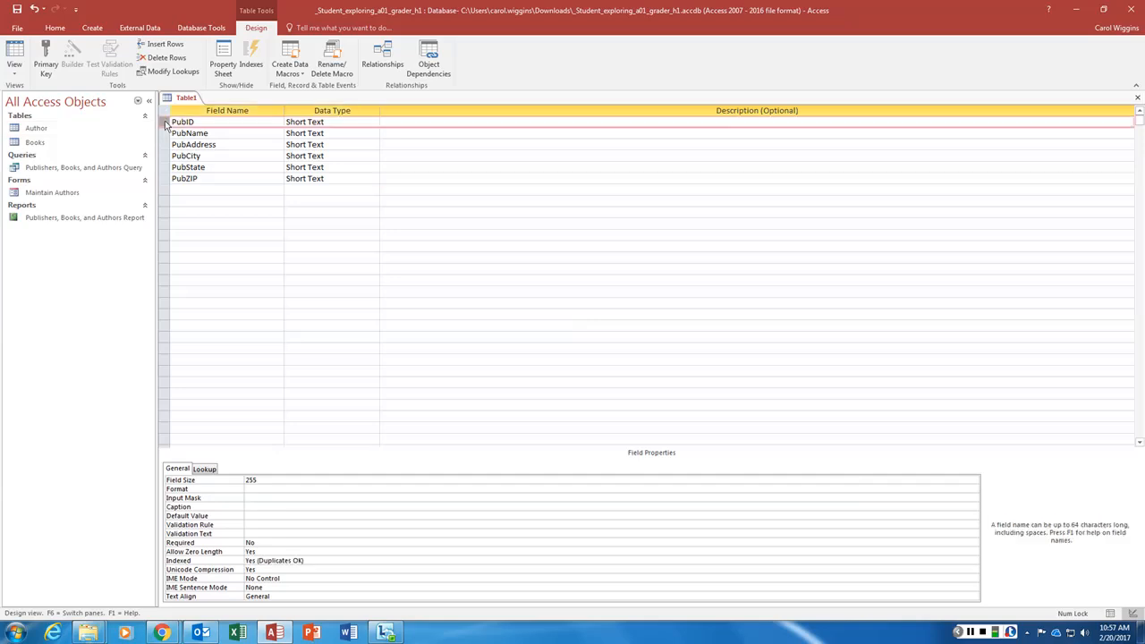
pyautogui.click(49, 56)
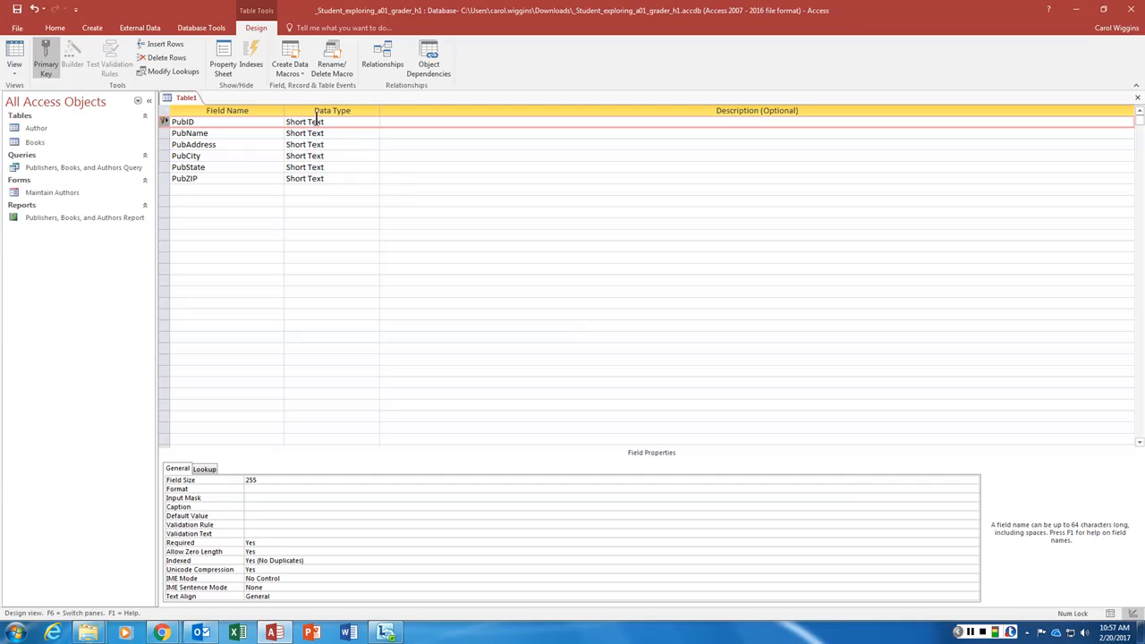
pyautogui.rightClick(179, 100)
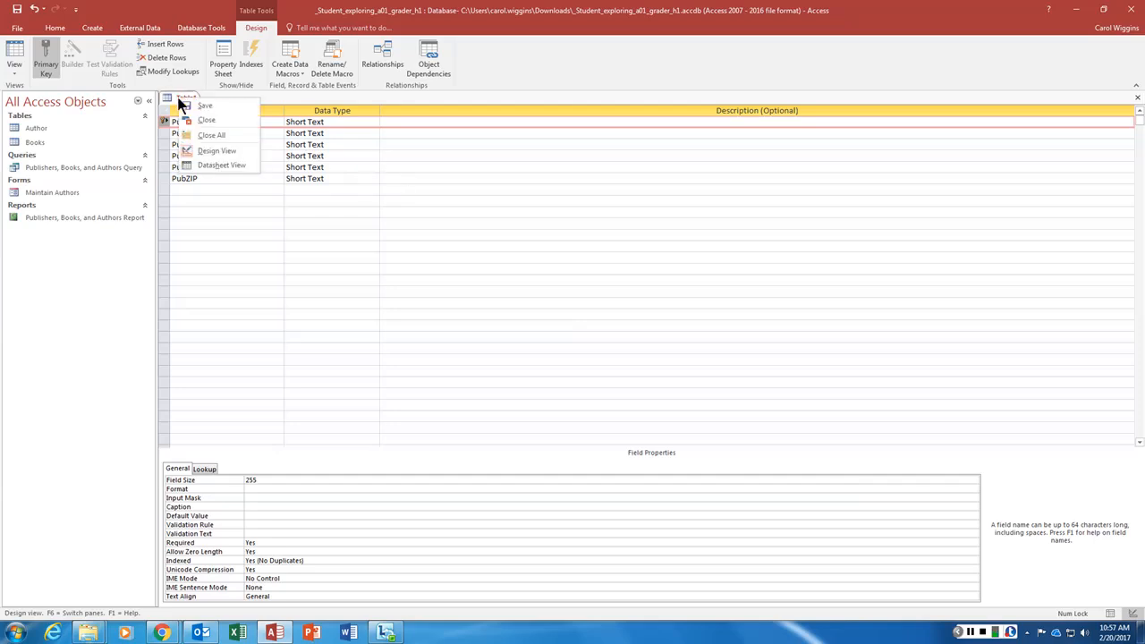
pyautogui.click(207, 106)
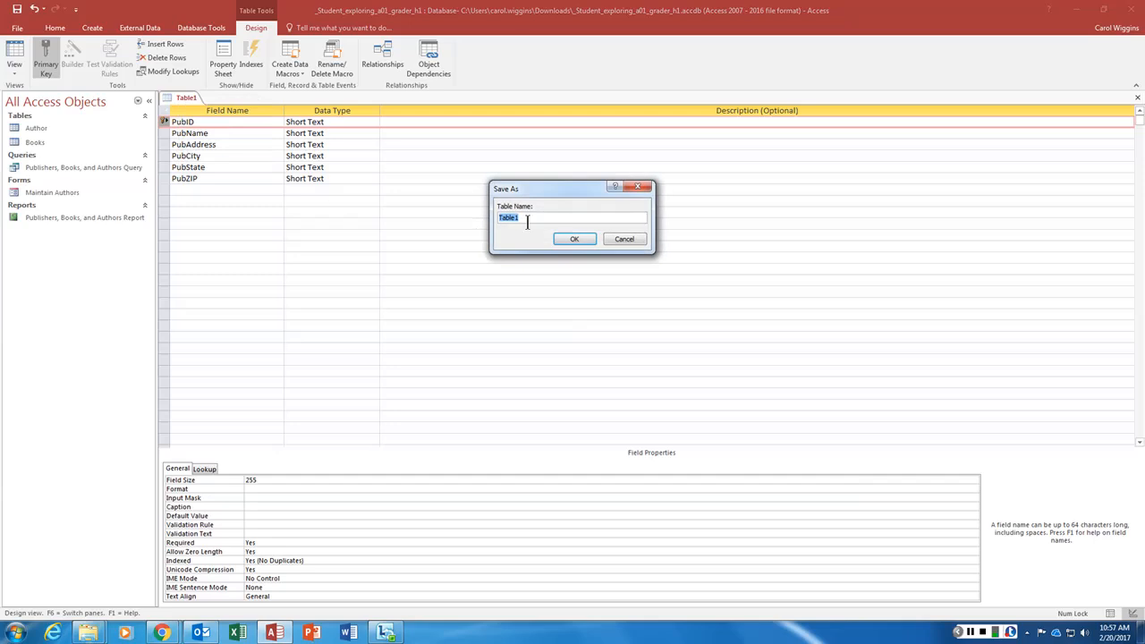
pyautogui.write('Publishers')
pyautogui.click(580, 240)
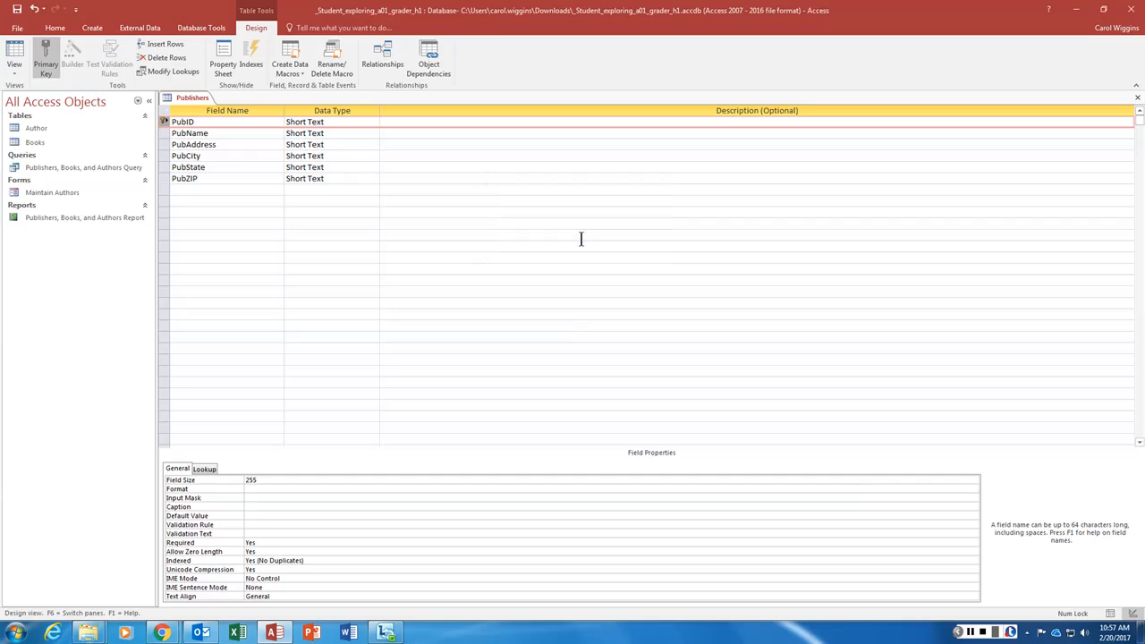
# Switch the Publishers table to Datasheet view and start its first record with PubID KN and PubName Knopf.
pyautogui.click(16, 71)
pyautogui.click(45, 92)
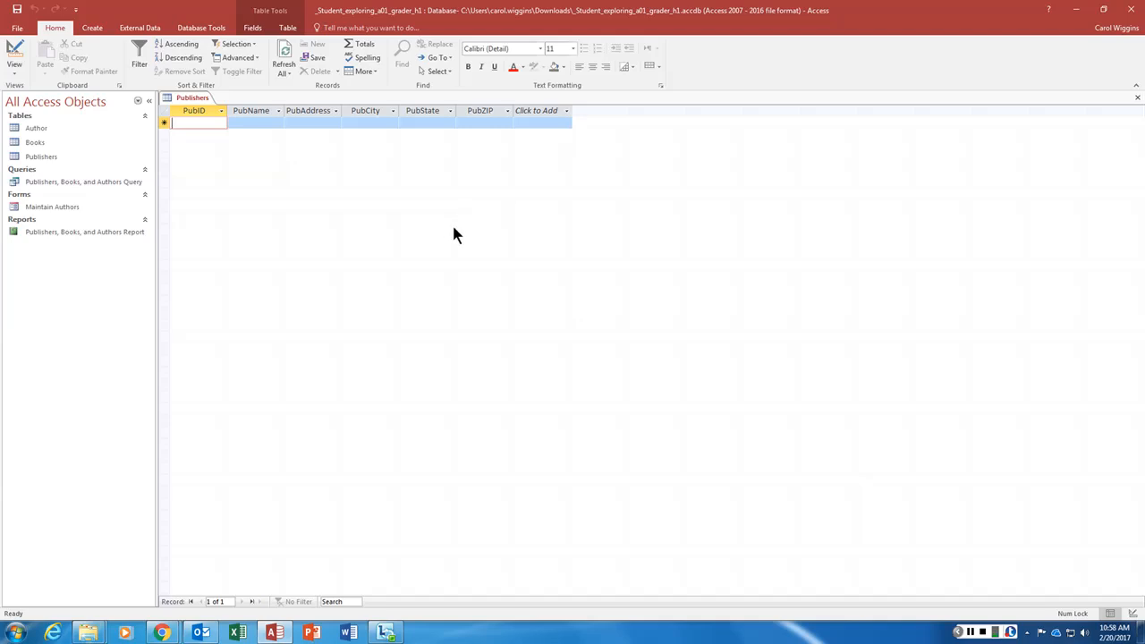
pyautogui.write('KN')
pyautogui.press('Tab')
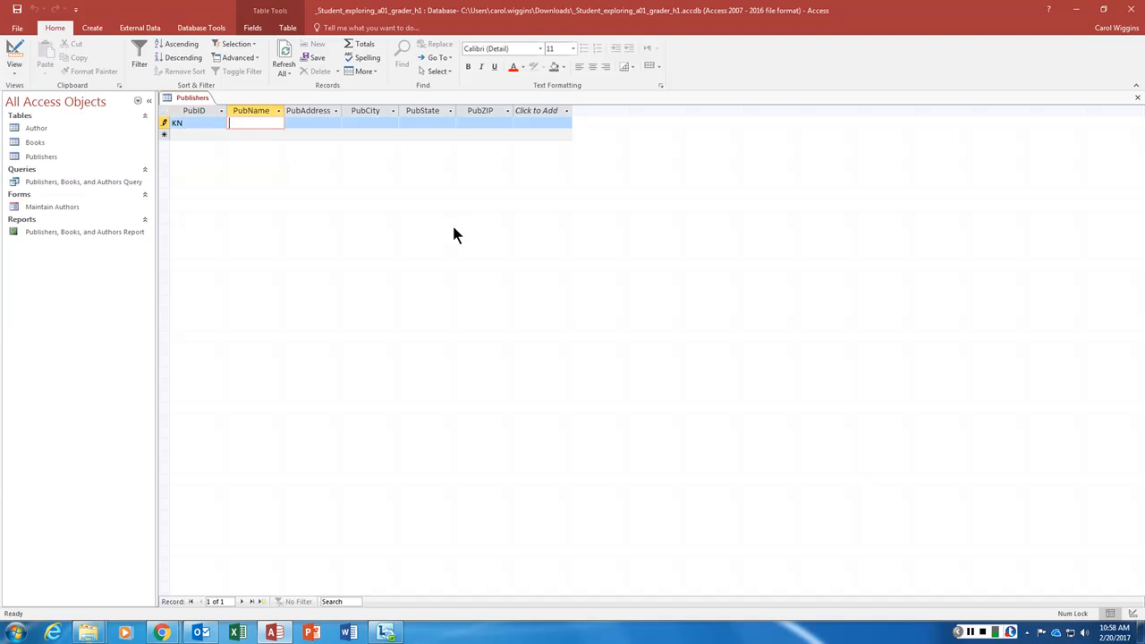
pyautogui.write('Knopf')
pyautogui.press('Tab')
# Complete the Knopf record with the publisher's street address, city New York, state NY and ZIP code.
pyautogui.write('299')
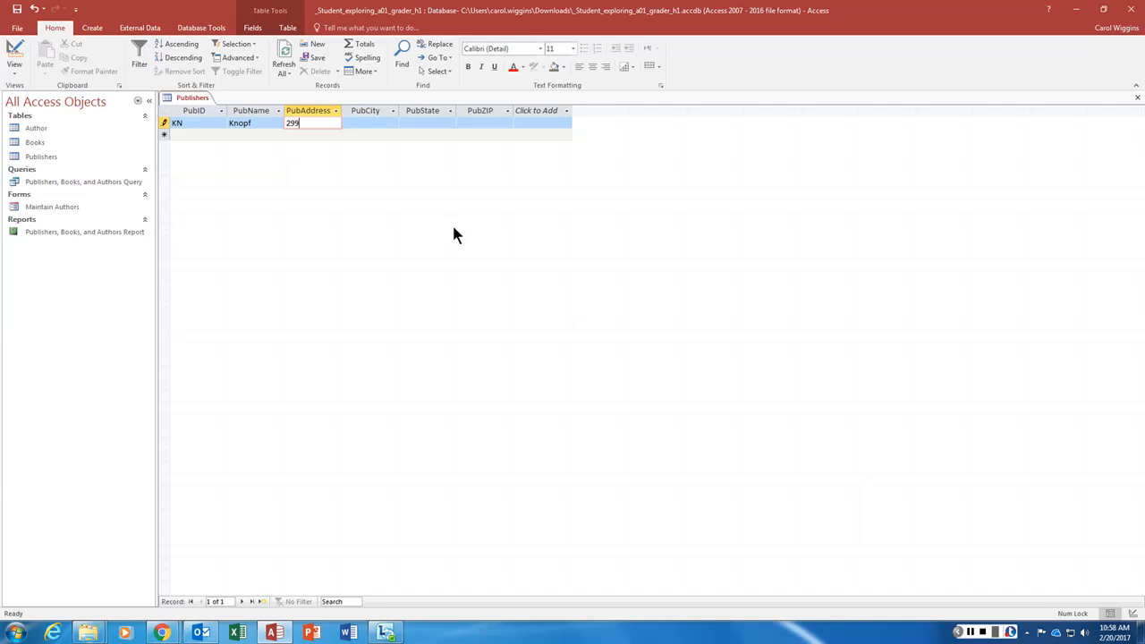
pyautogui.write(' Park Avenue')
pyautogui.press('Tab')
pyautogui.write('New York')
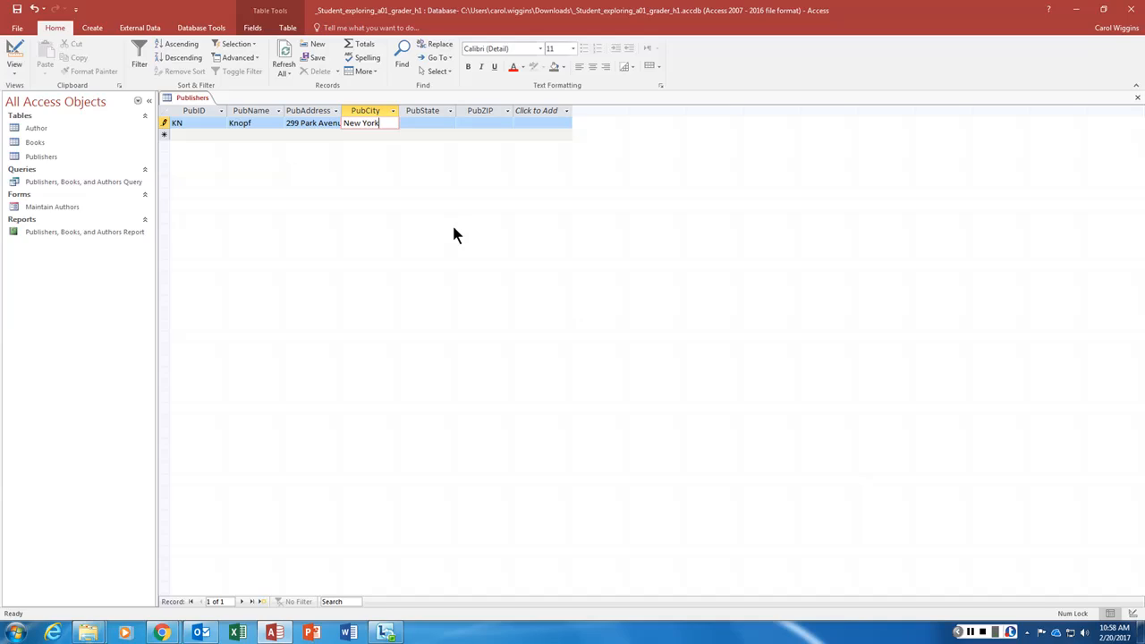
pyautogui.press('Tab')
pyautogui.write('NY')
pyautogui.press('Tab')
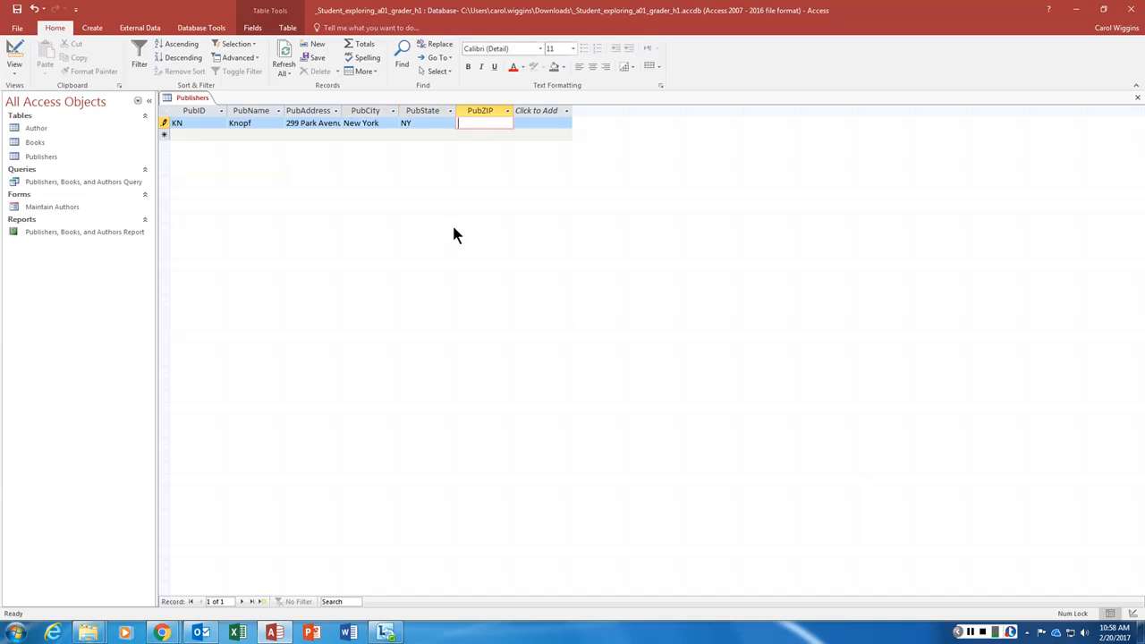
pyautogui.write('101')
pyautogui.write('71')
pyautogui.press('Tab')
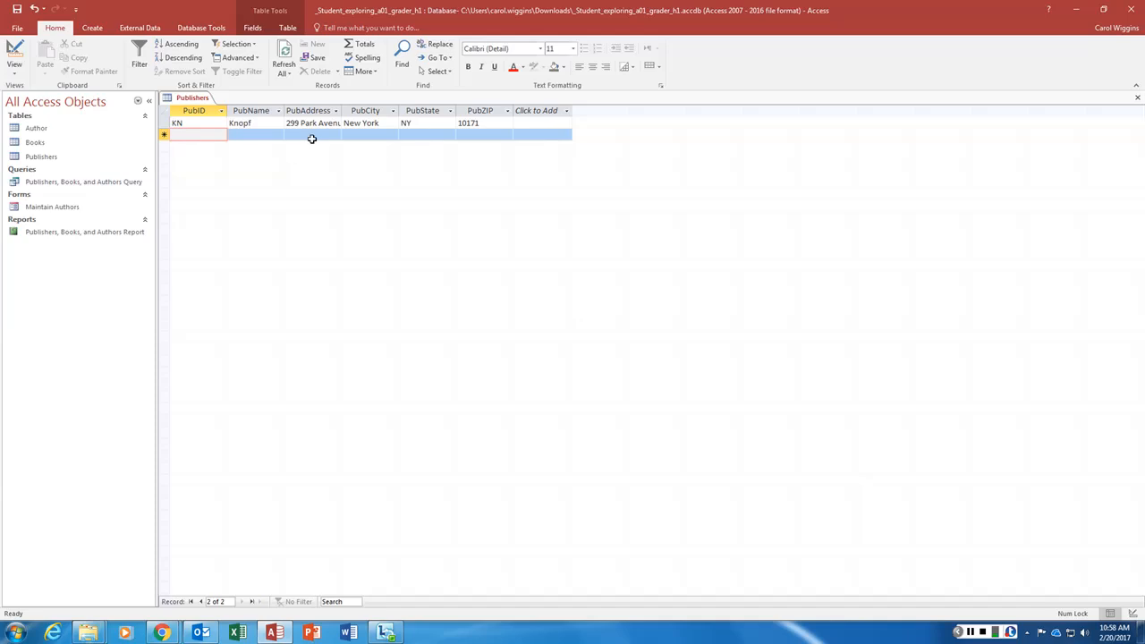
# Start a second publisher record with PubID BB and PubName Bantam Books.
pyautogui.write('BB')
pyautogui.press('Tab')
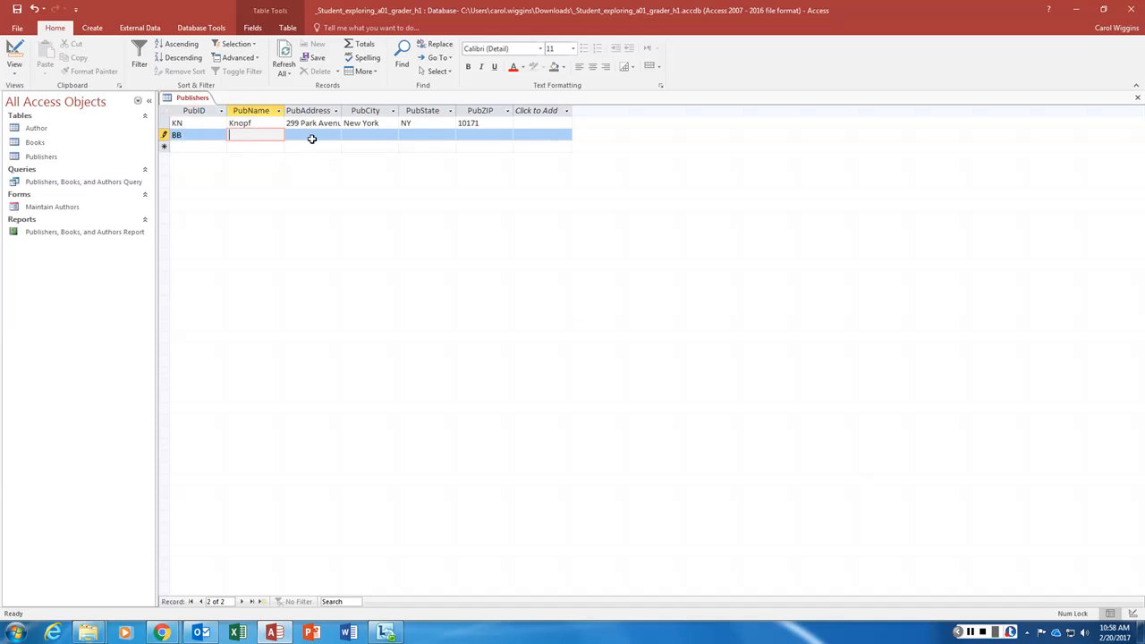
pyautogui.write('Bat')
pyautogui.press('BackSpace')
pyautogui.write('ntam Books')
pyautogui.press('Tab')
# Complete the Bantam Books record with its street address, city New York, state NY and ZIP code.
pyautogui.write('1540')
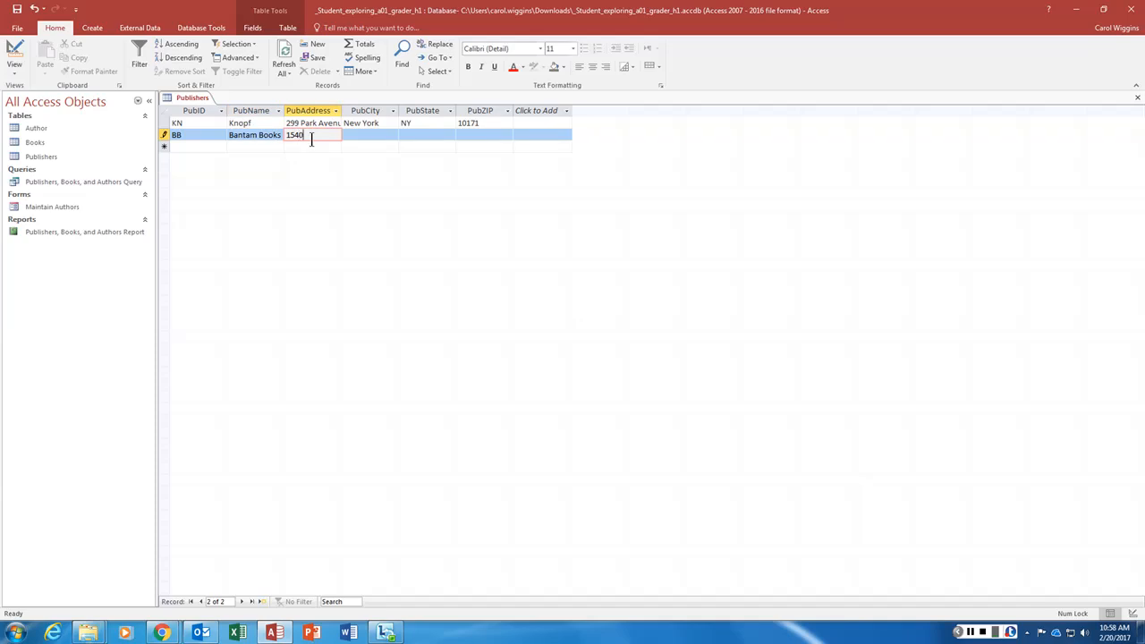
pyautogui.write(' Broadway')
pyautogui.press('Tab')
pyautogui.write('New York')
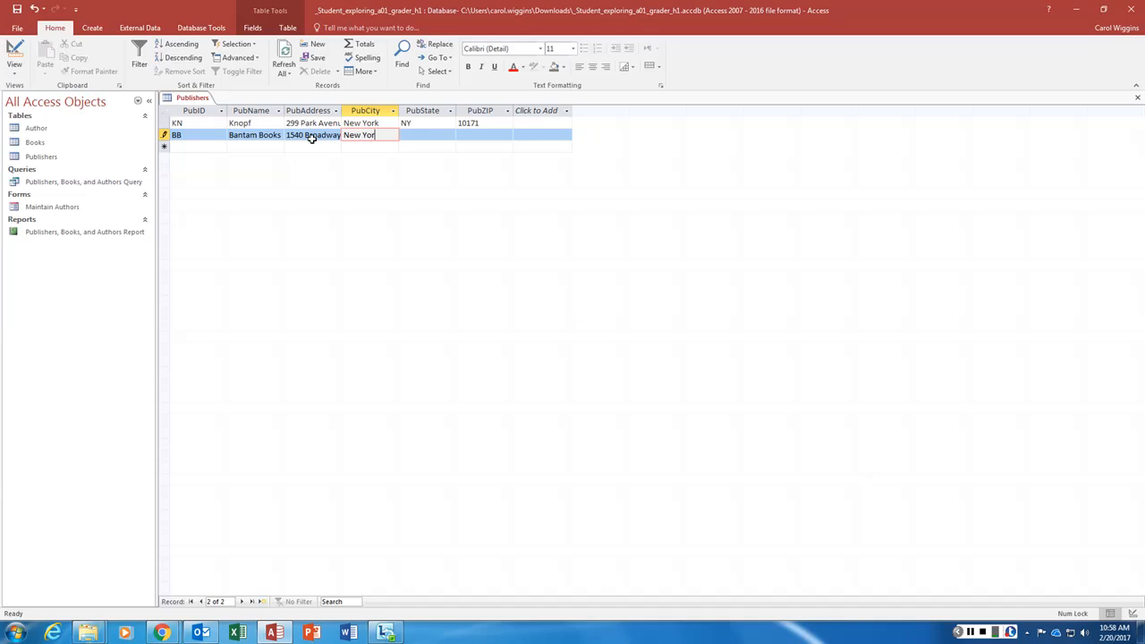
pyautogui.press('Tab')
pyautogui.write('N')
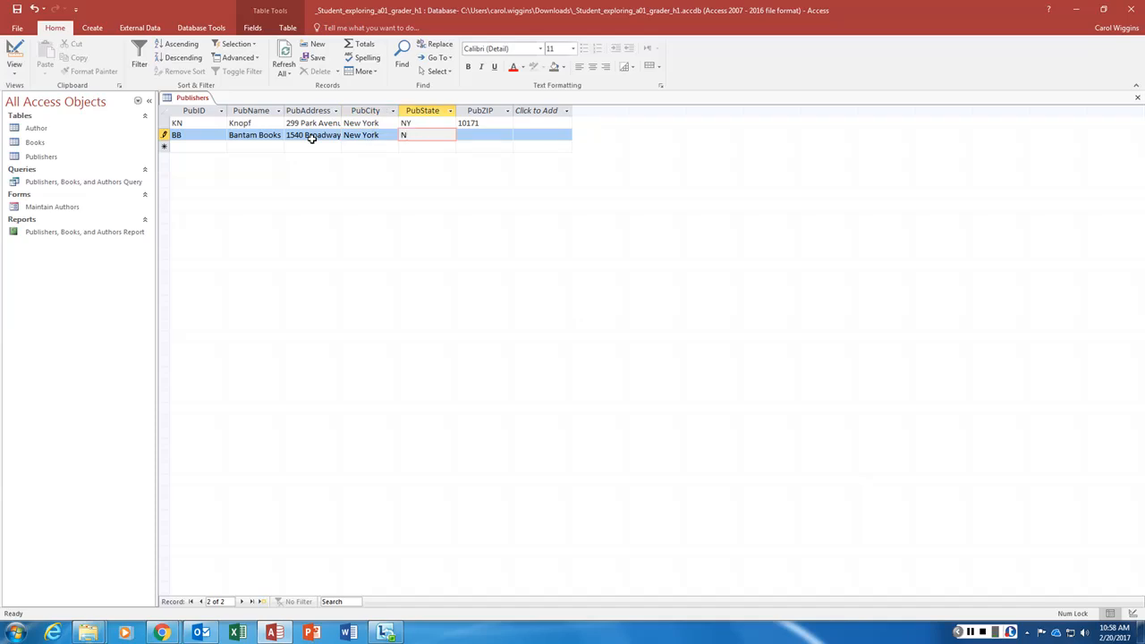
pyautogui.press('Tab')
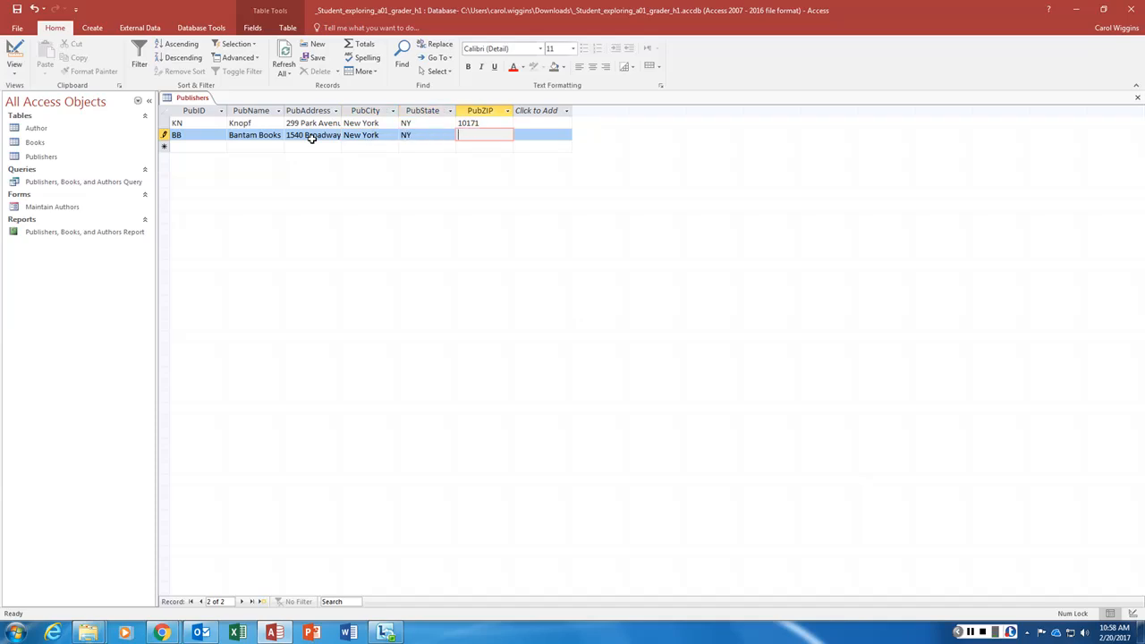
pyautogui.write('10036')
pyautogui.press('Tab')
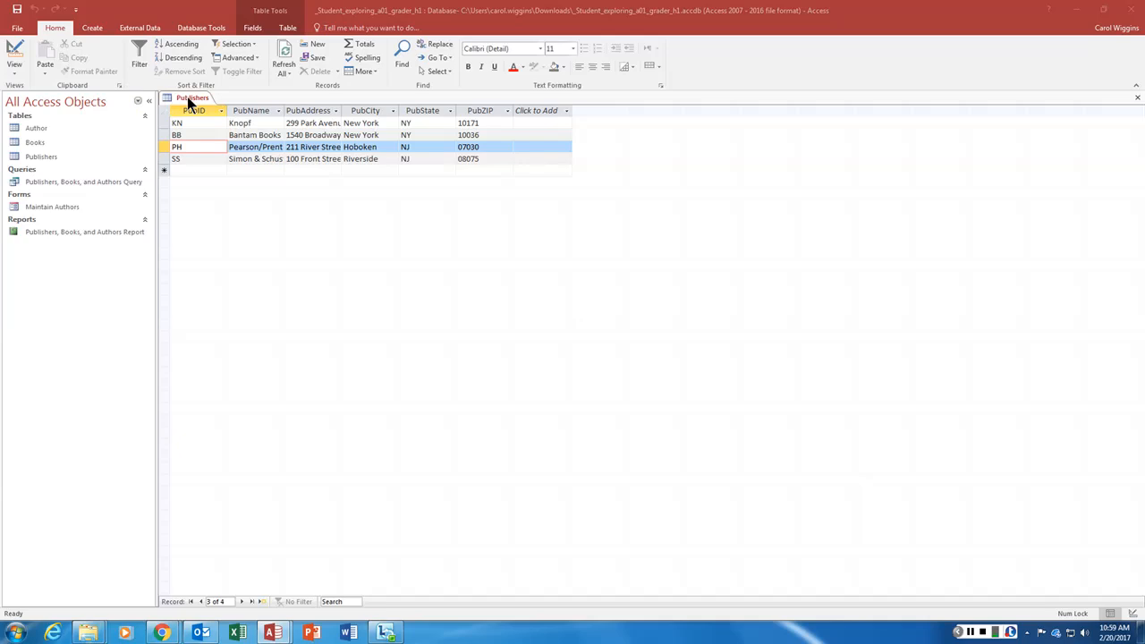
# Close the Publishers table and open the Books table in Datasheet view.
pyautogui.rightClick(187, 96)
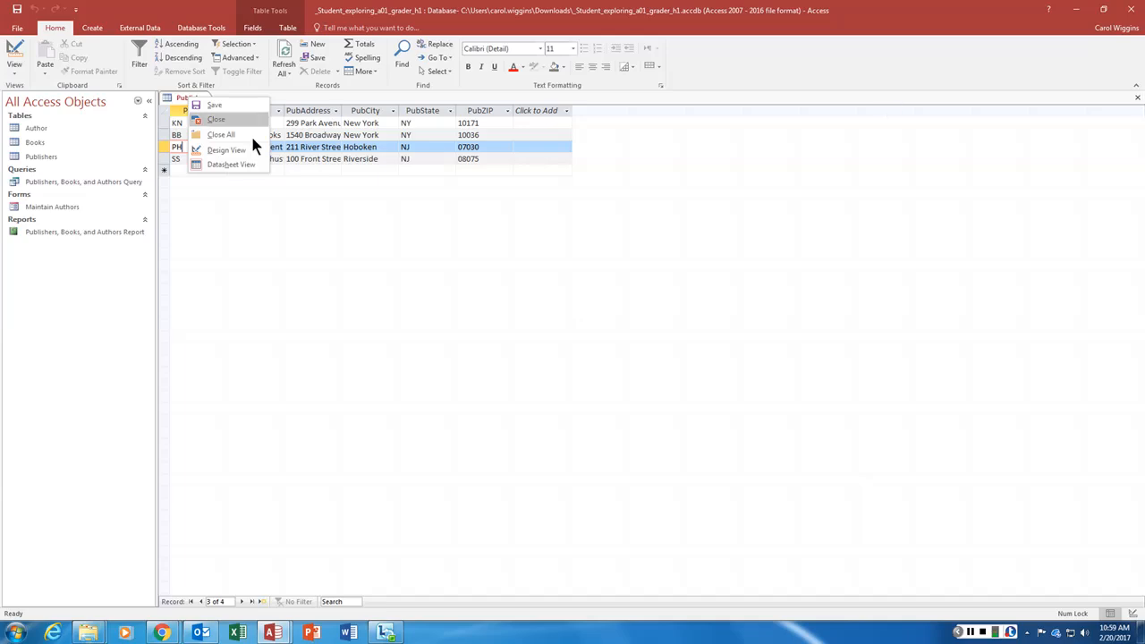
pyautogui.click(212, 119)
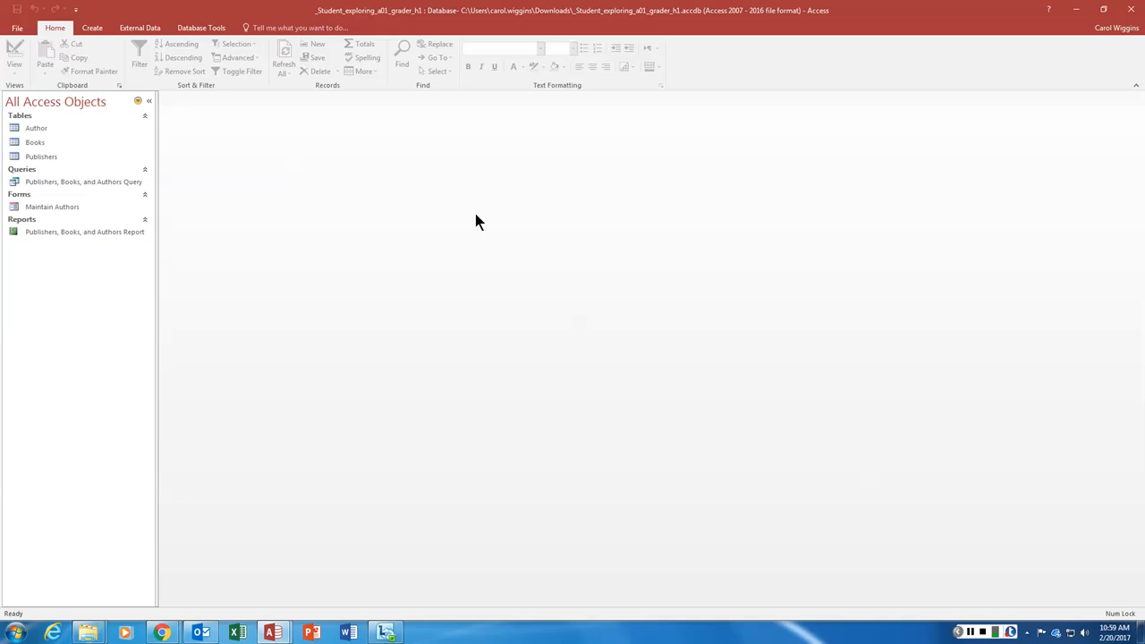
pyautogui.rightClick(37, 142)
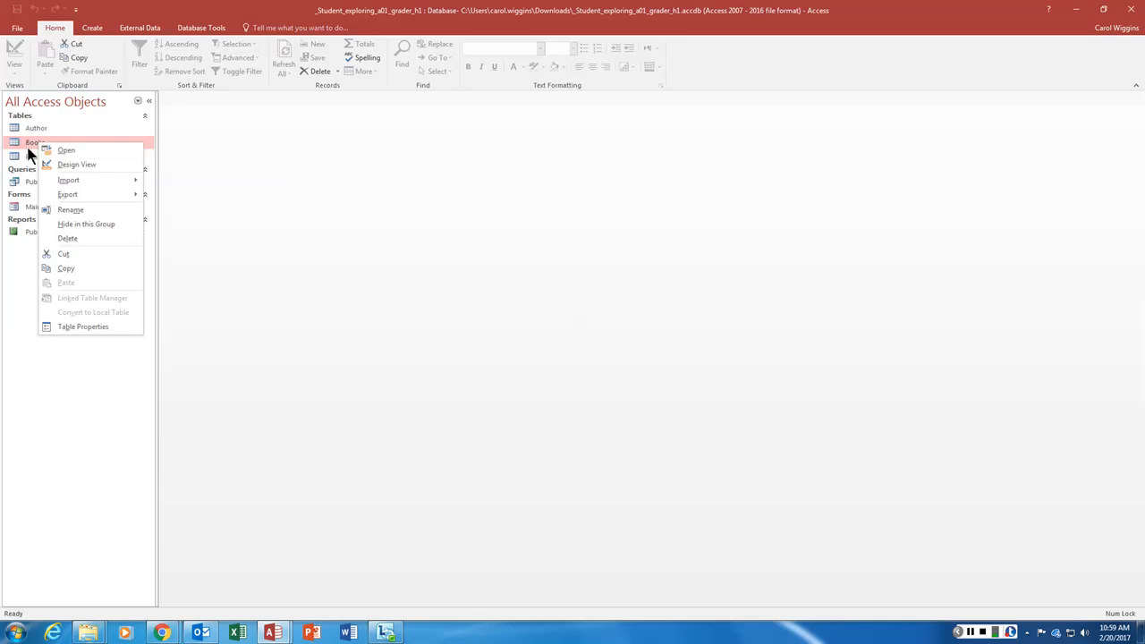
pyautogui.click(30, 146)
pyautogui.doubleClick(30, 146)
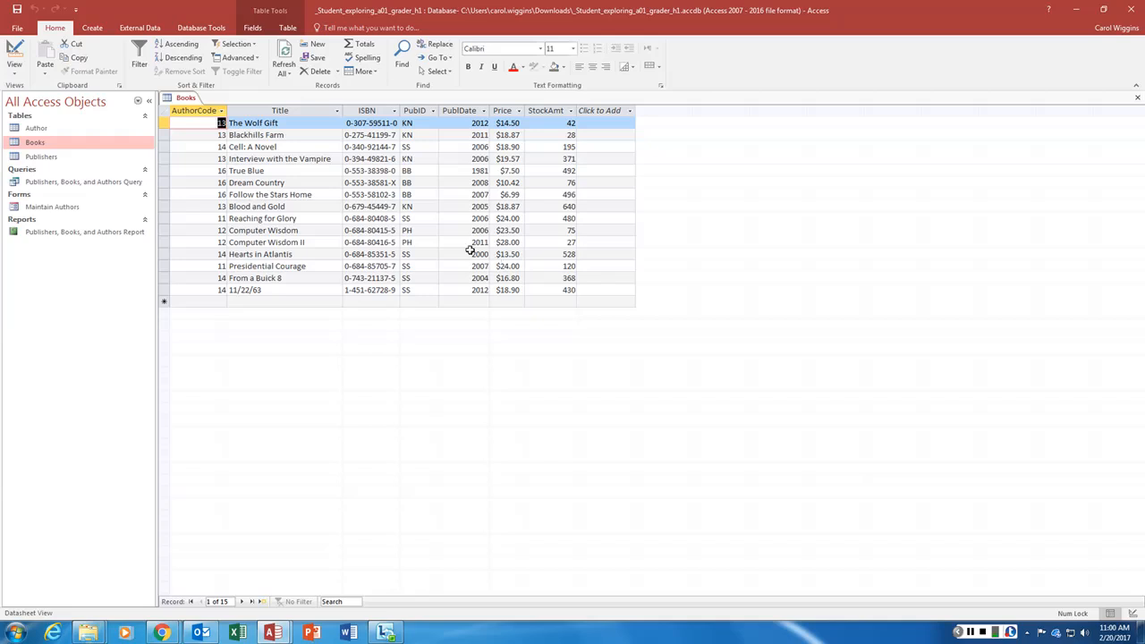
pyautogui.click(224, 302)
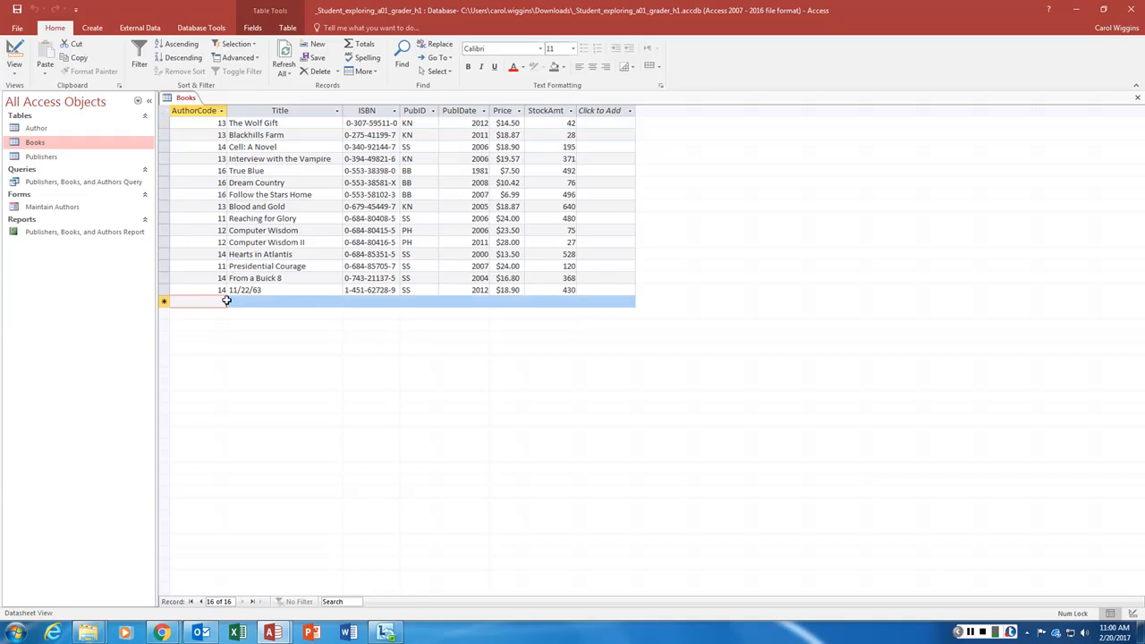
pyautogui.write('15')
pyautogui.press('Tab')
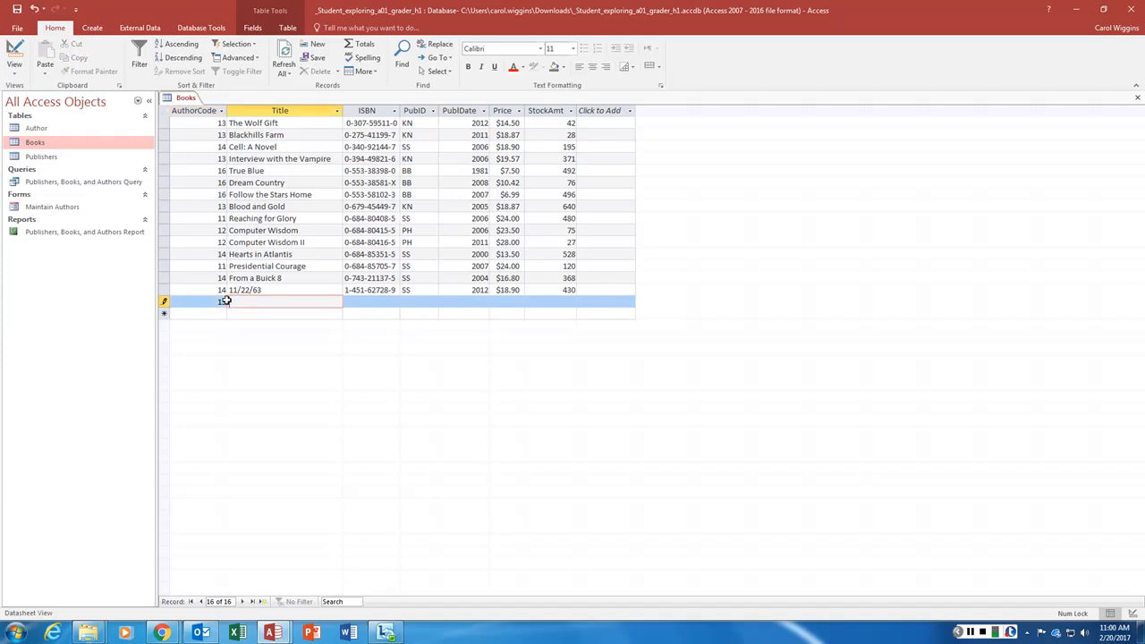
pyautogui.write('The Innocence Game')
pyautogui.press('Tab')
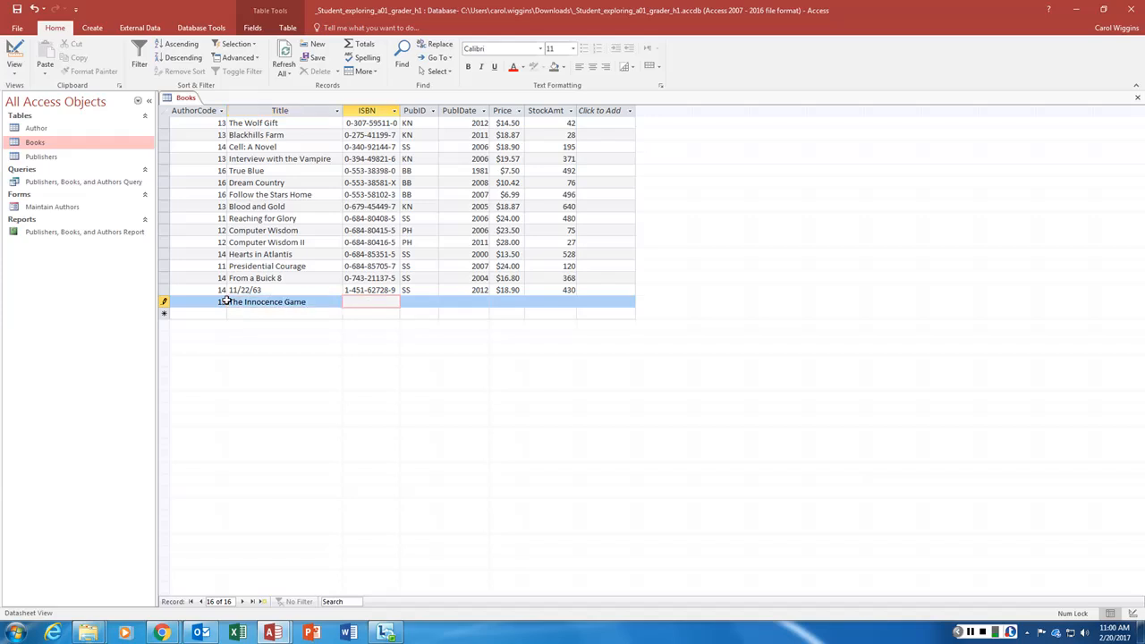
pyautogui.write('0-307-96125-7')
pyautogui.press('Tab')
pyautogui.write('KN')
pyautogui.press('Tab')
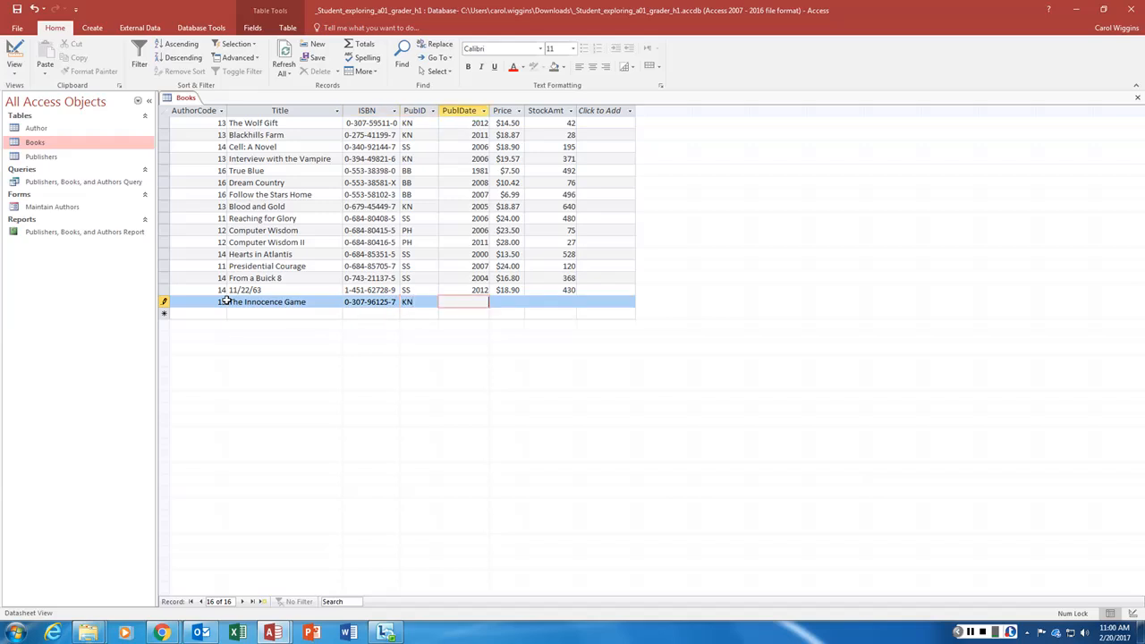
# Complete The Innocence Game record with PublDate 2013, price 24.95 and StockAmt 250.
pyautogui.write('2013')
pyautogui.press('Tab')
pyautogui.write('24.95')
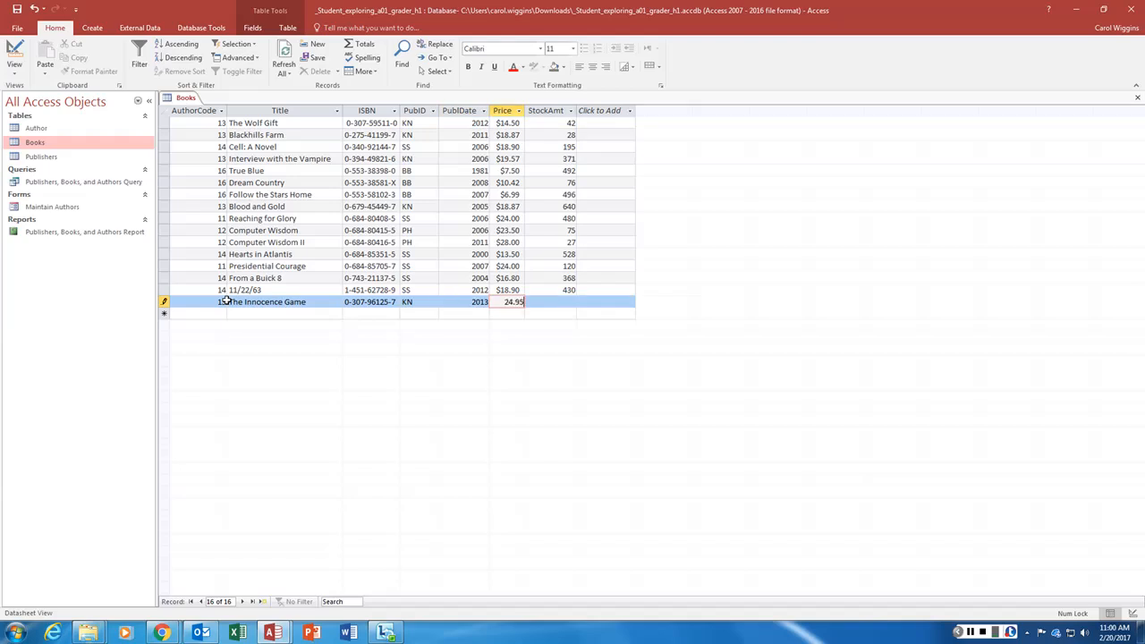
pyautogui.press('Tab')
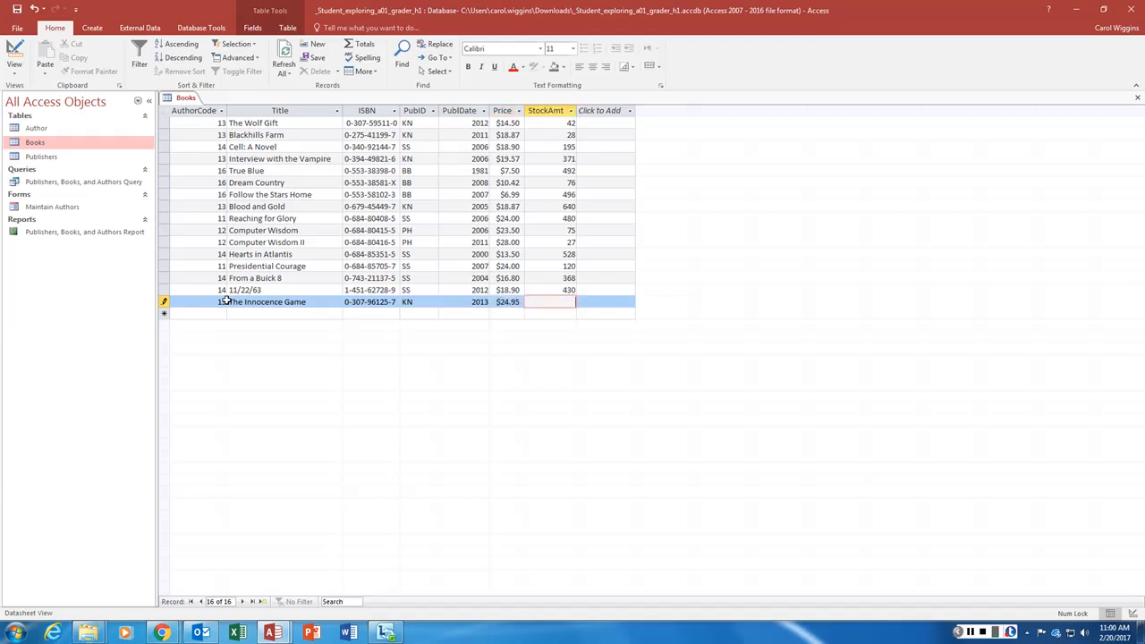
pyautogui.write('250')
pyautogui.press('Tab')
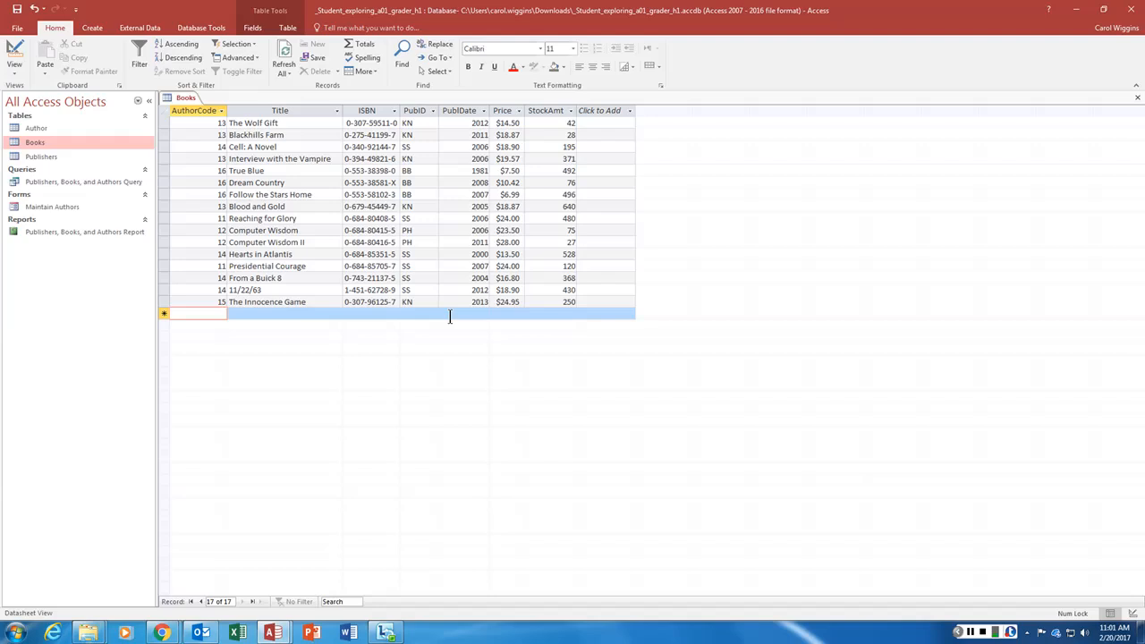
# Sort the Books table by PublDate from largest to smallest and close it, saving the design changes.
pyautogui.click(484, 111)
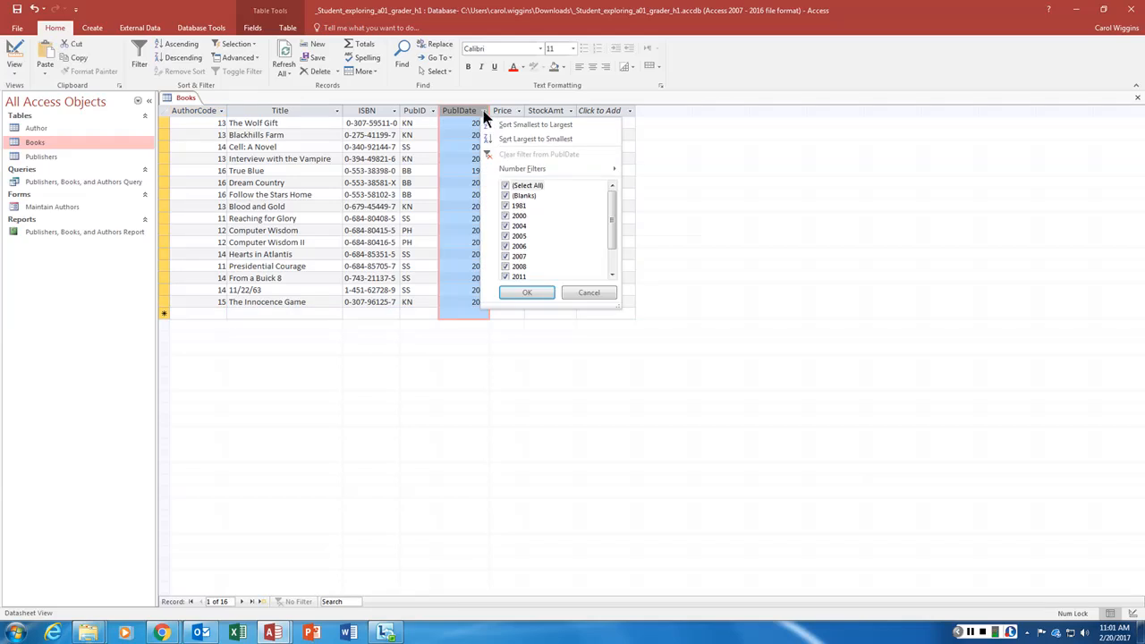
pyautogui.click(537, 139)
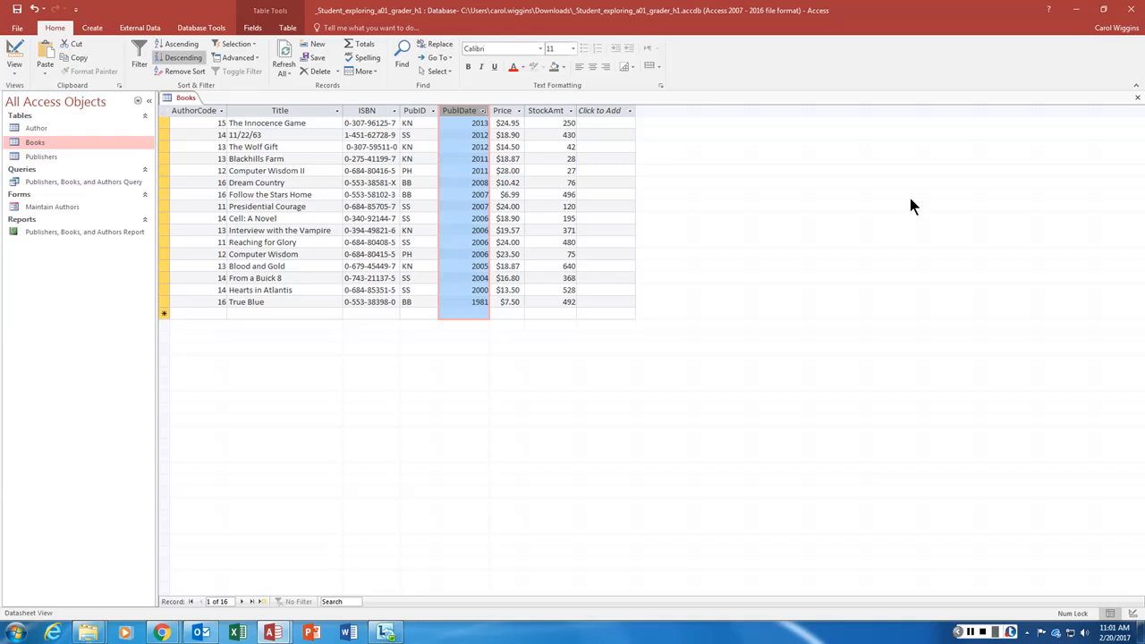
pyautogui.rightClick(183, 98)
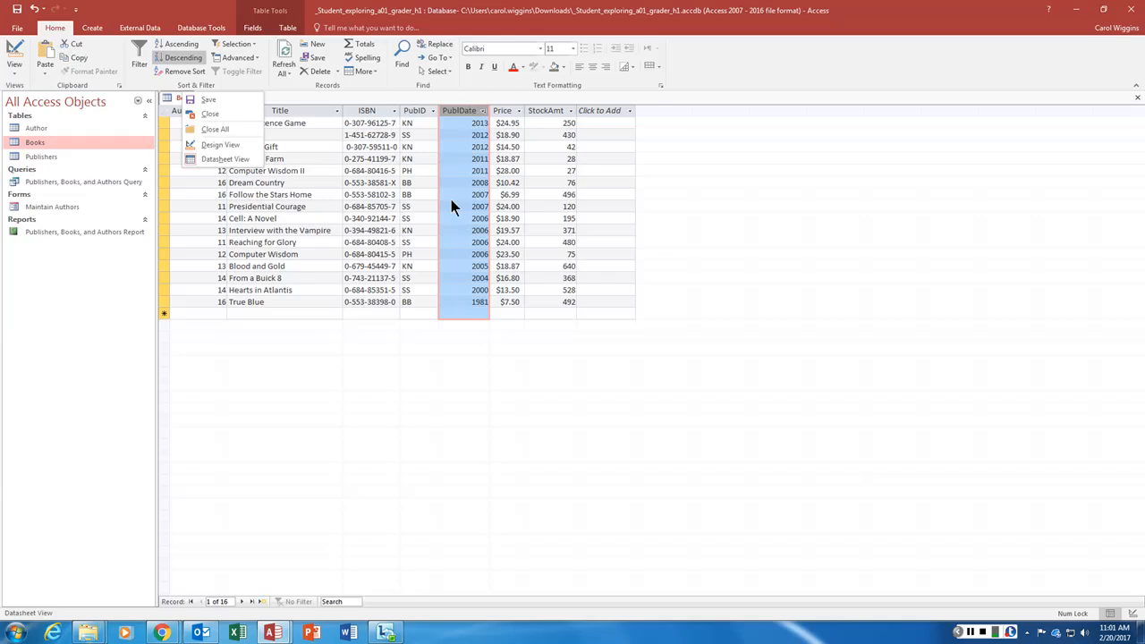
pyautogui.click(242, 113)
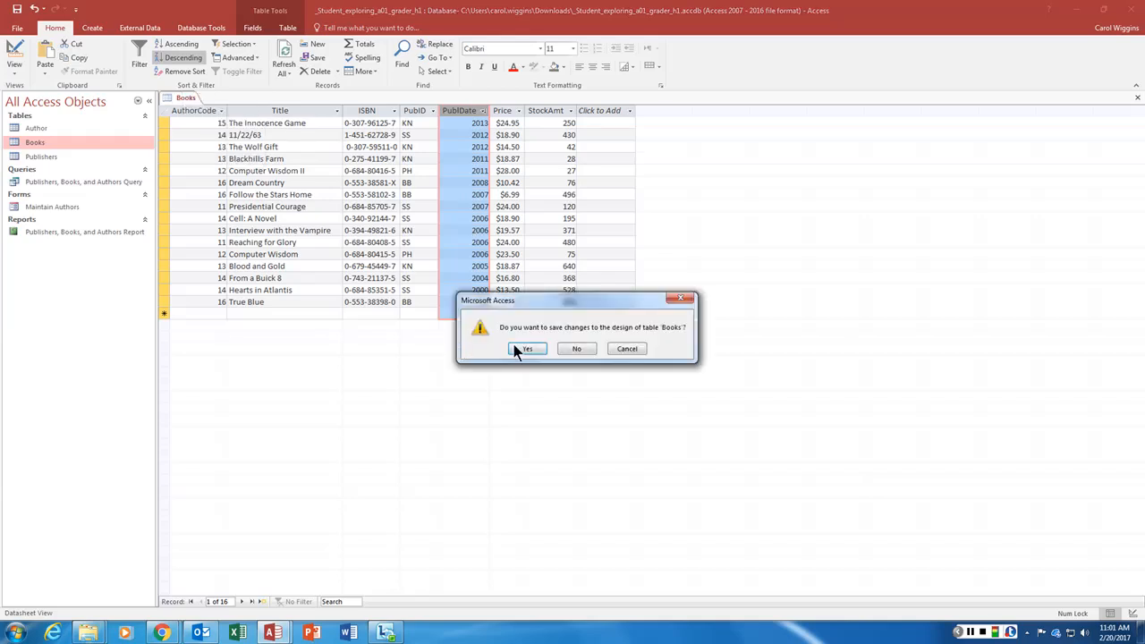
pyautogui.click(527, 349)
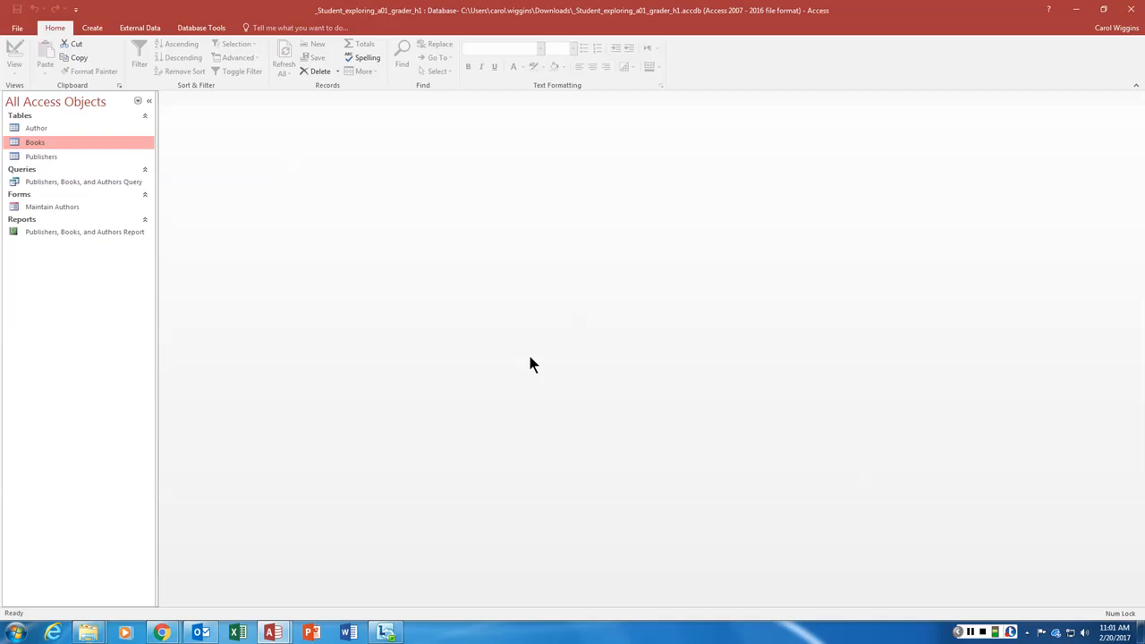
# Open the Author table to view its records and close it again.
pyautogui.doubleClick(42, 128)
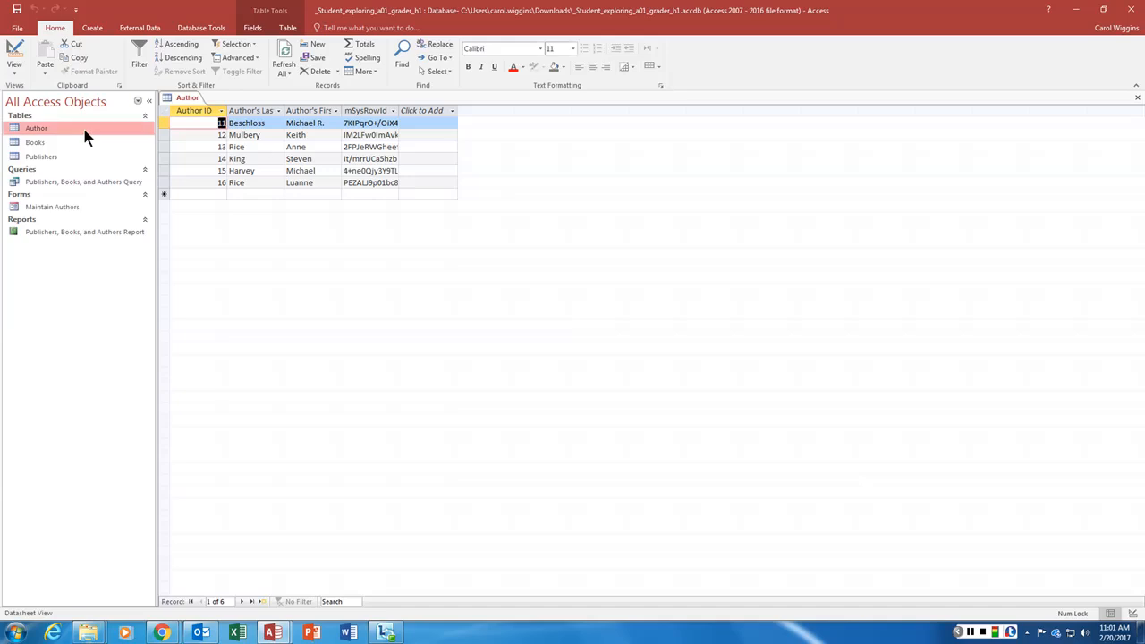
pyautogui.rightClick(186, 99)
pyautogui.click(222, 119)
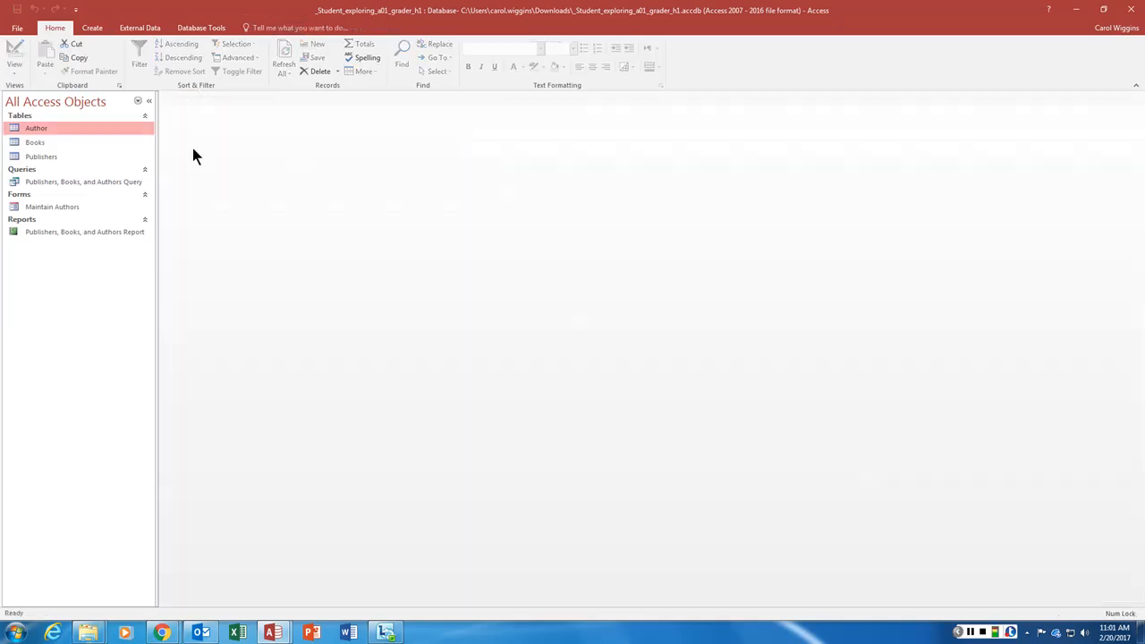
# In the Maintain Authors form, go to author ID 12 and start a new book record titled Computer Wisdom III.
pyautogui.doubleClick(42, 205)
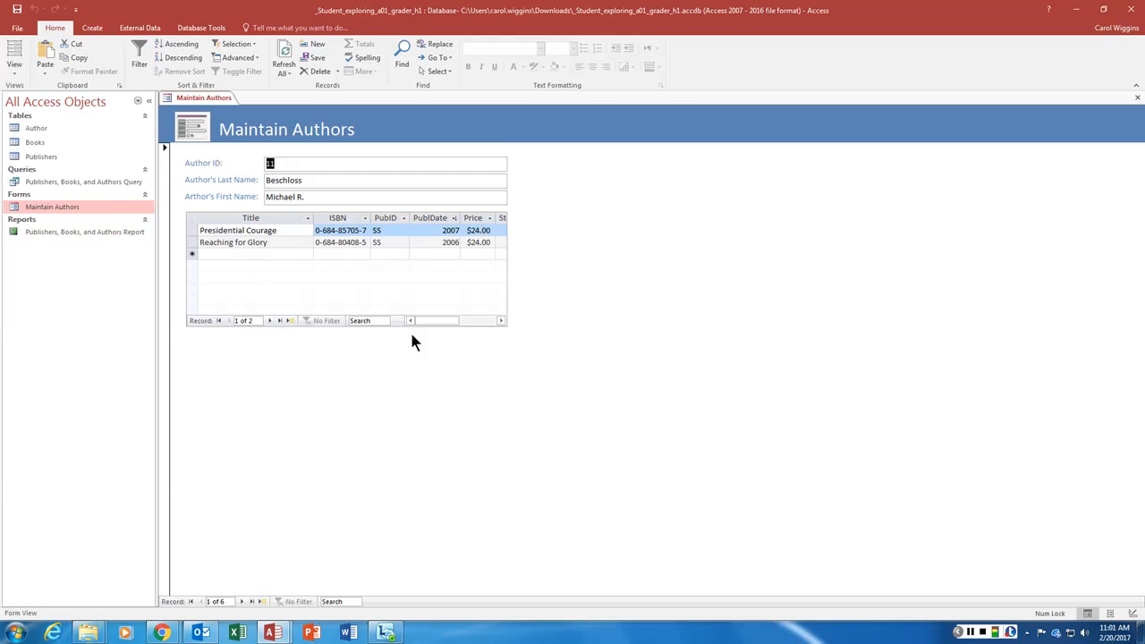
pyautogui.click(251, 602)
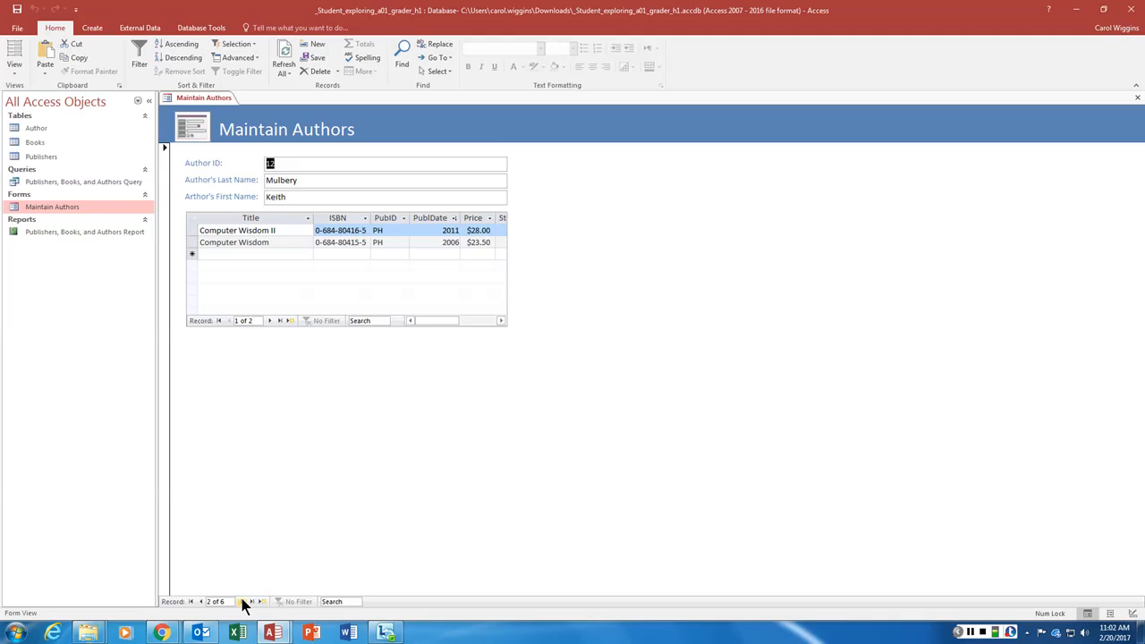
pyautogui.click(246, 253)
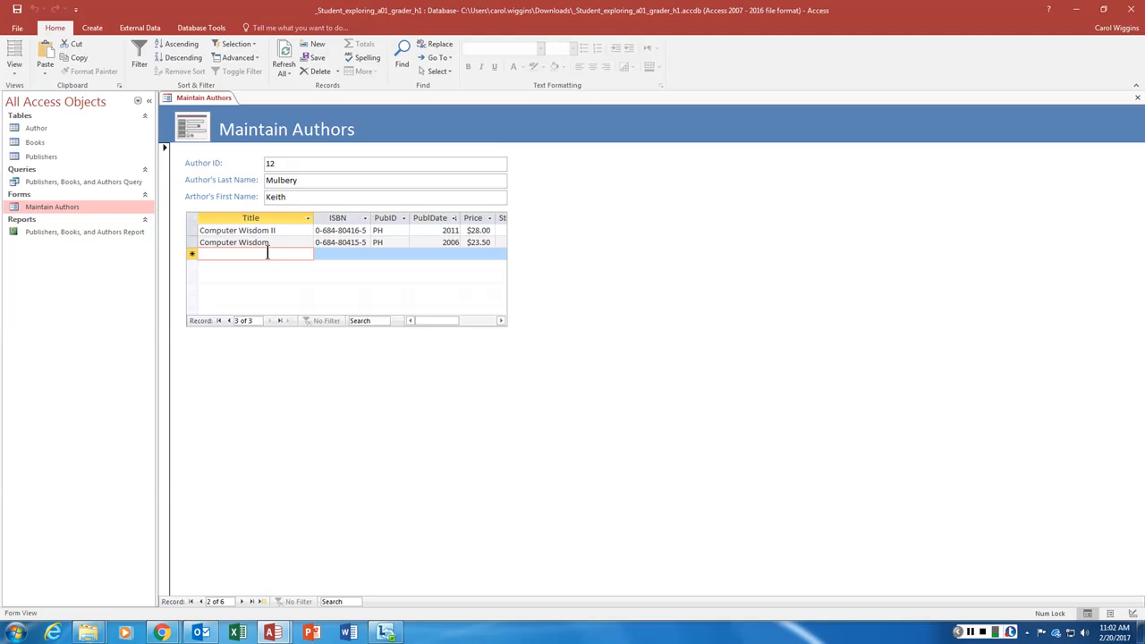
pyautogui.write('Computer')
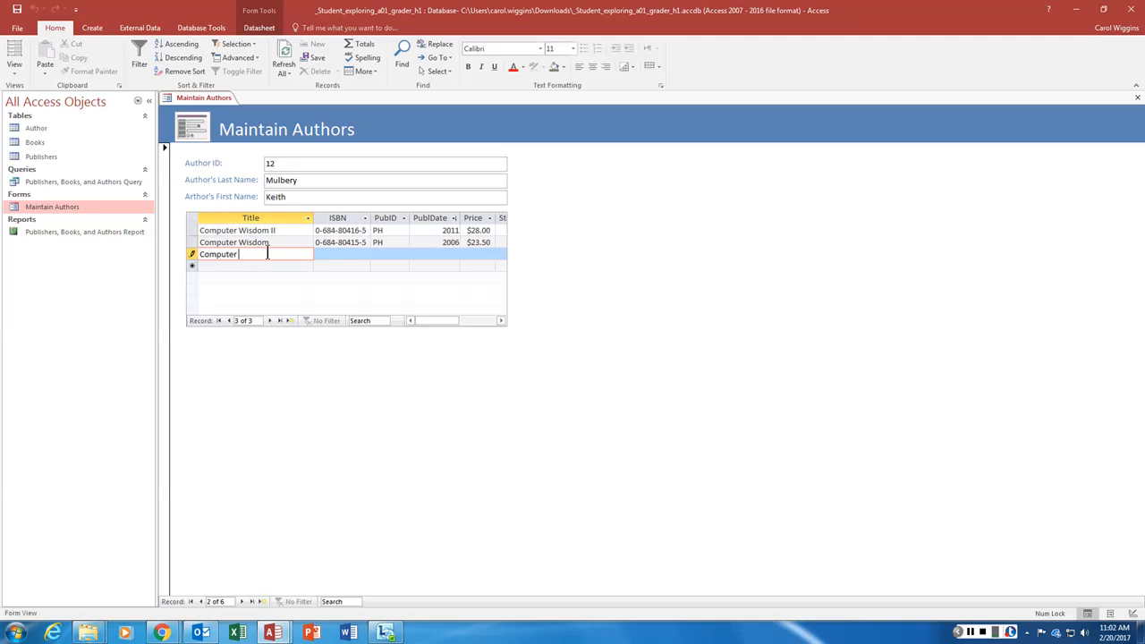
pyautogui.write(' Wisdom III')
pyautogui.press('Tab')
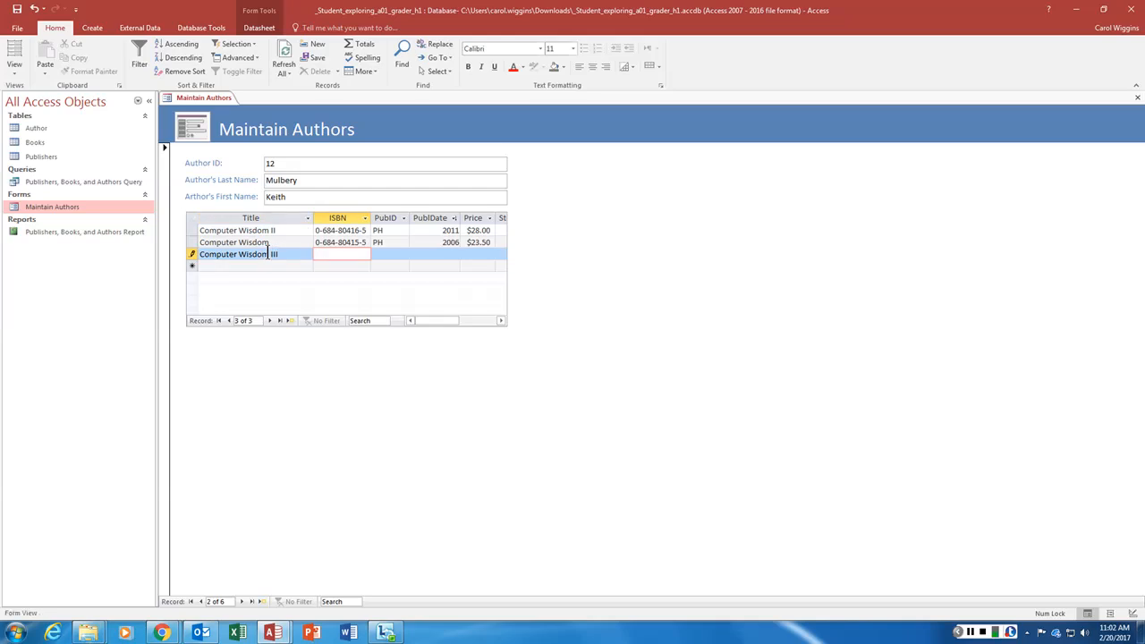
pyautogui.write('0-684-80417-5')
pyautogui.press('Tab')
pyautogui.write('PH')
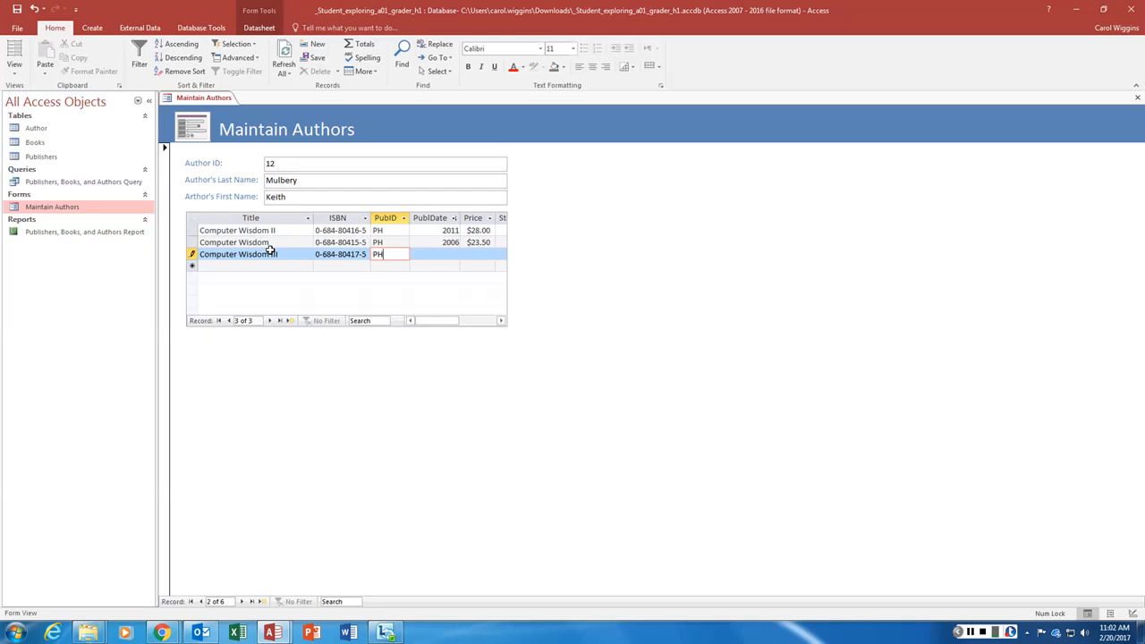
pyautogui.press('Tab')
pyautogui.write('2017')
pyautogui.press('Tab')
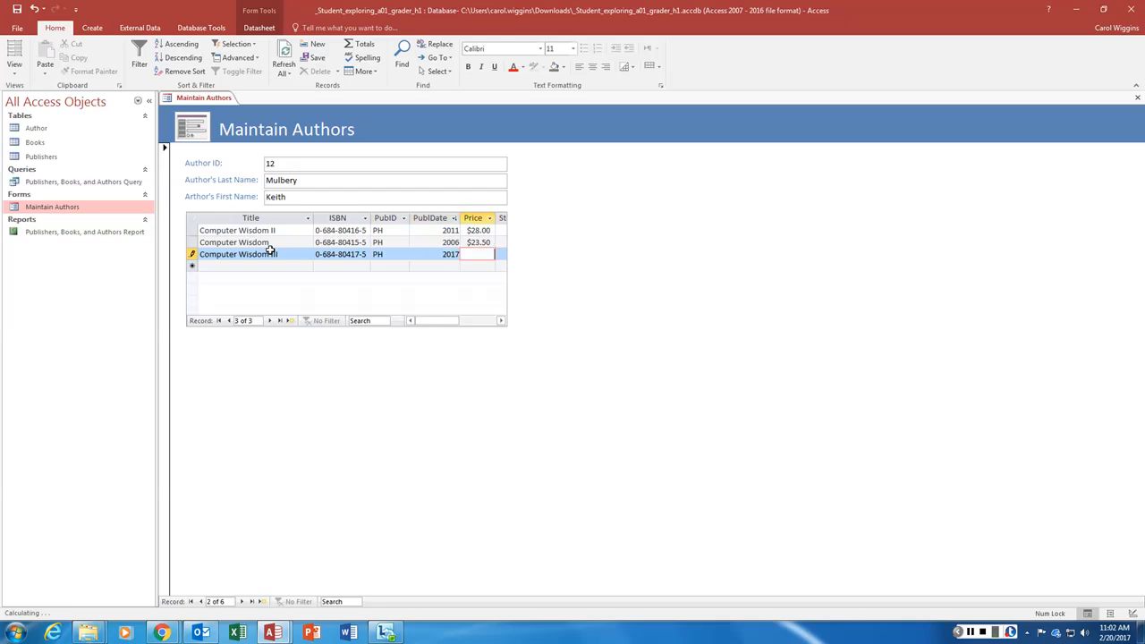
pyautogui.write('32')
pyautogui.press('Tab')
pyautogui.write('4')
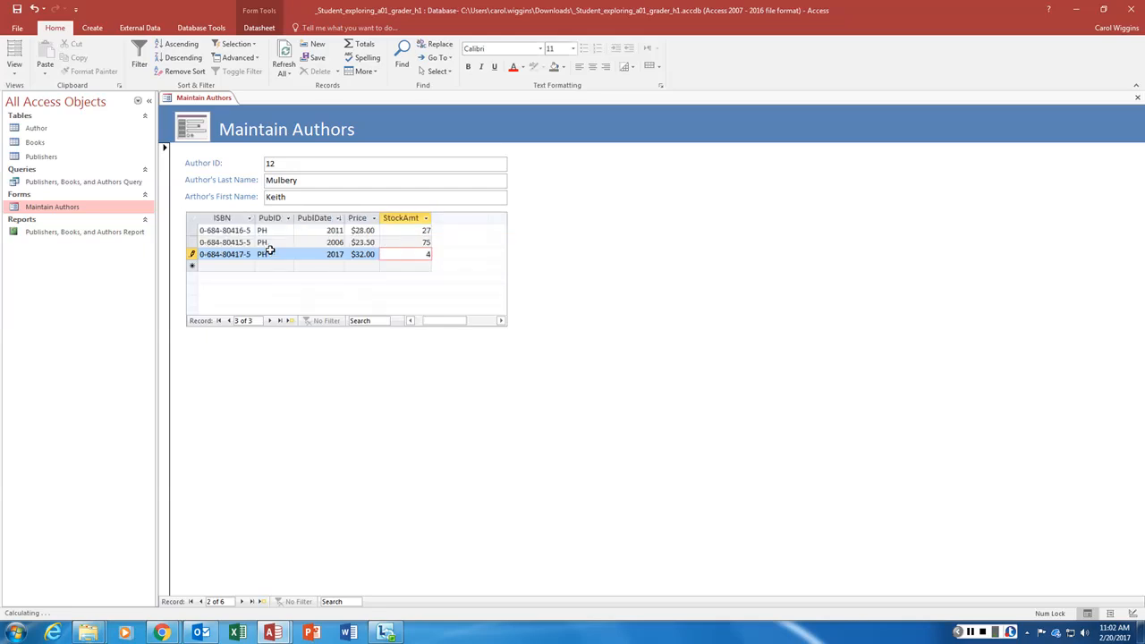
pyautogui.write('2')
pyautogui.press('Tab')
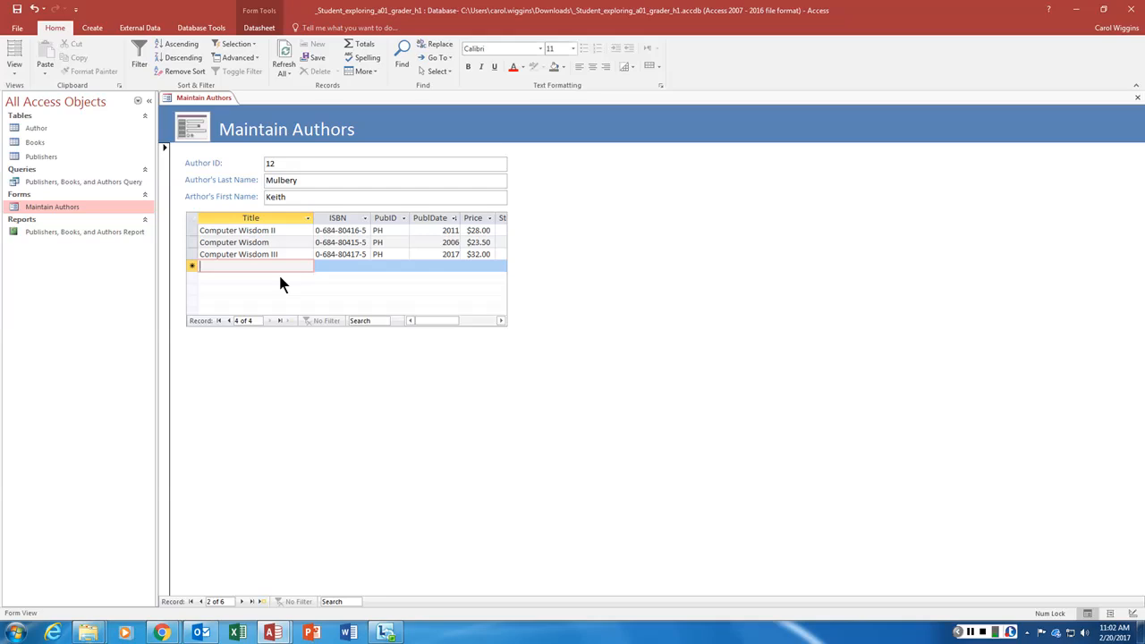
# Search the form for author ID 16 and set the StockAmt of Follow the Stars Home to 6.
pyautogui.click(331, 601)
pyautogui.write('16')
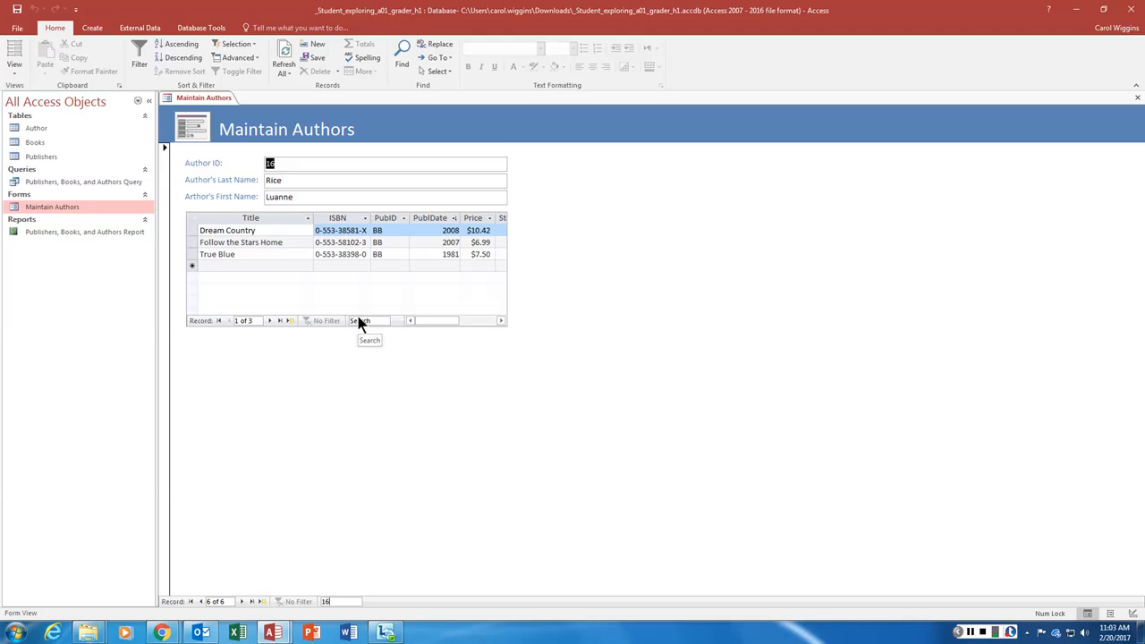
pyautogui.click(396, 297)
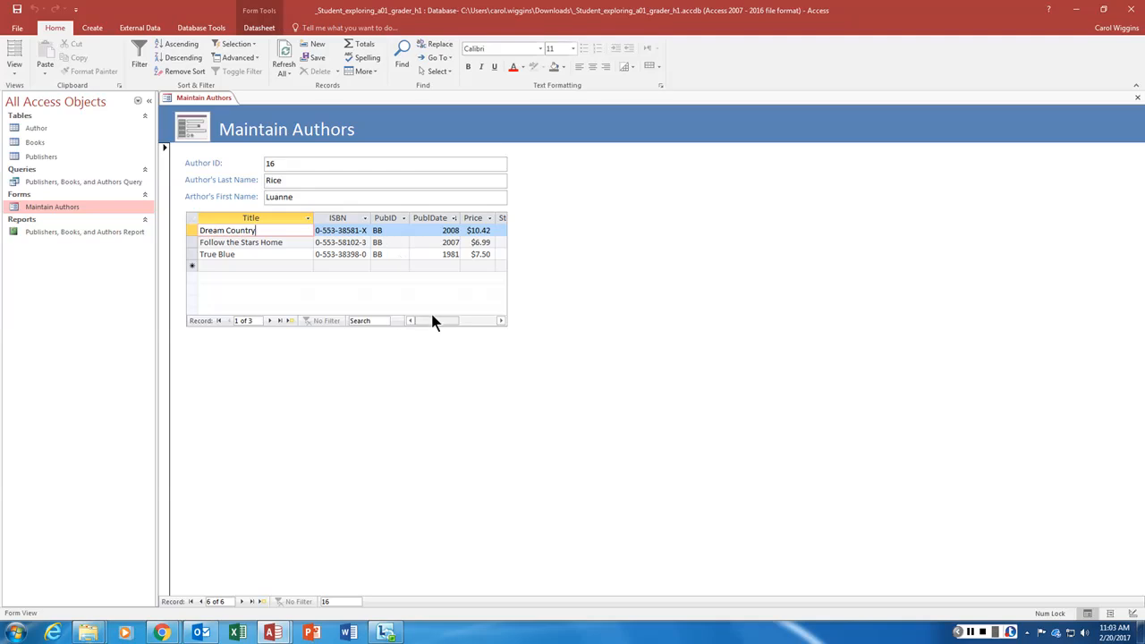
pyautogui.moveTo(433, 319)
pyautogui.mouseDown()
pyautogui.moveTo(508, 325)
pyautogui.moveTo(450, 320)
pyautogui.mouseUp()
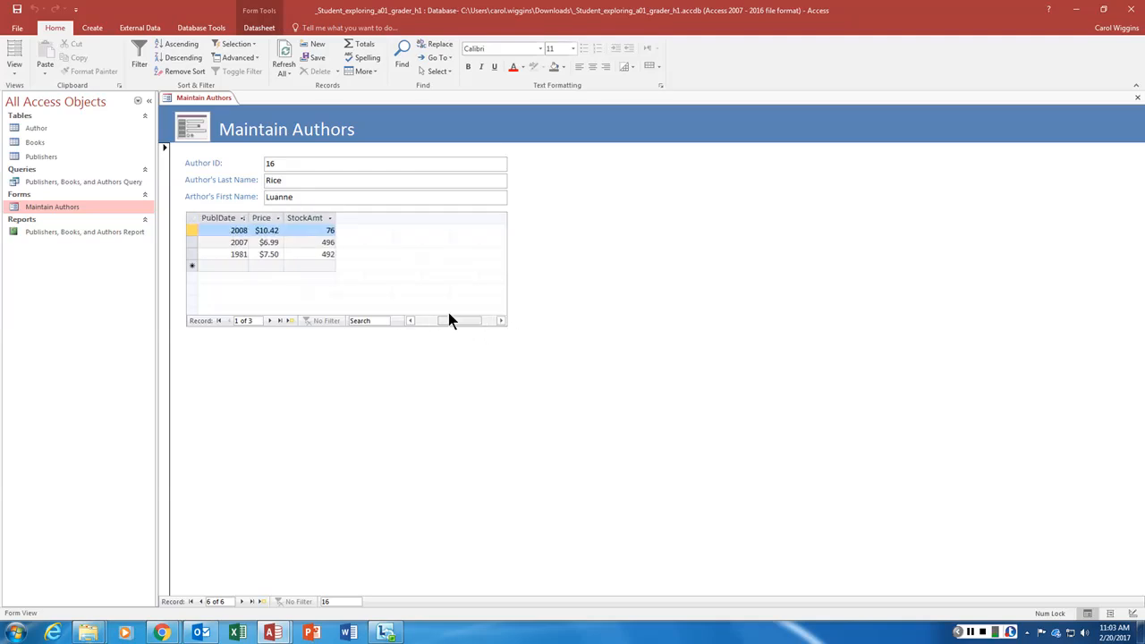
pyautogui.click(331, 241)
pyautogui.press('BackSpace')
pyautogui.press('BackSpace')
pyautogui.press('BackSpace')
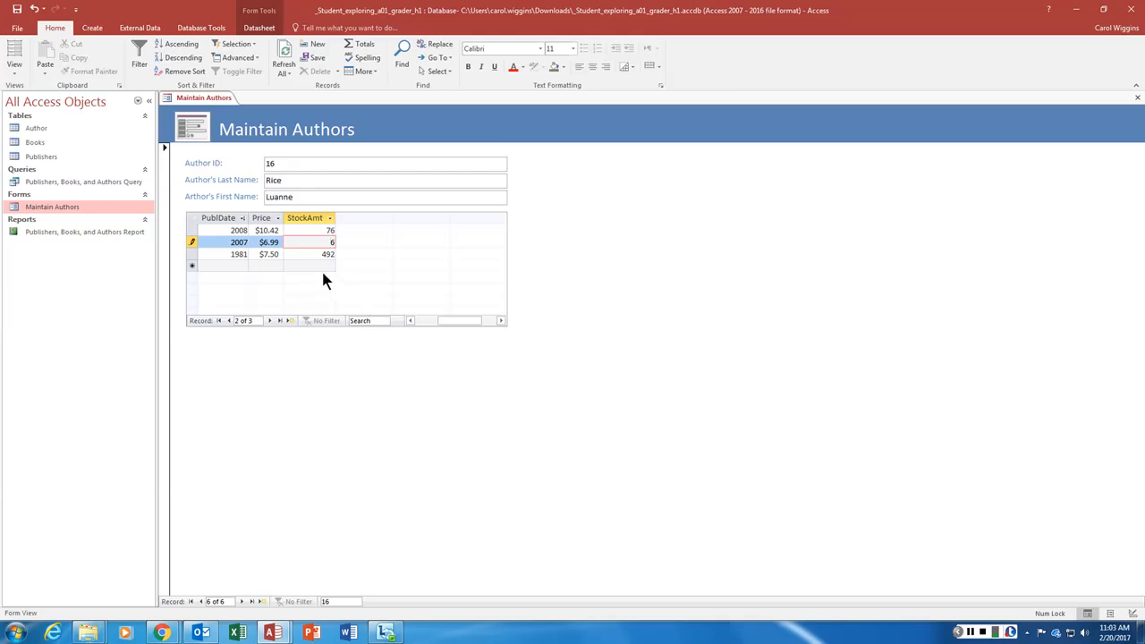
pyautogui.press('Tab')
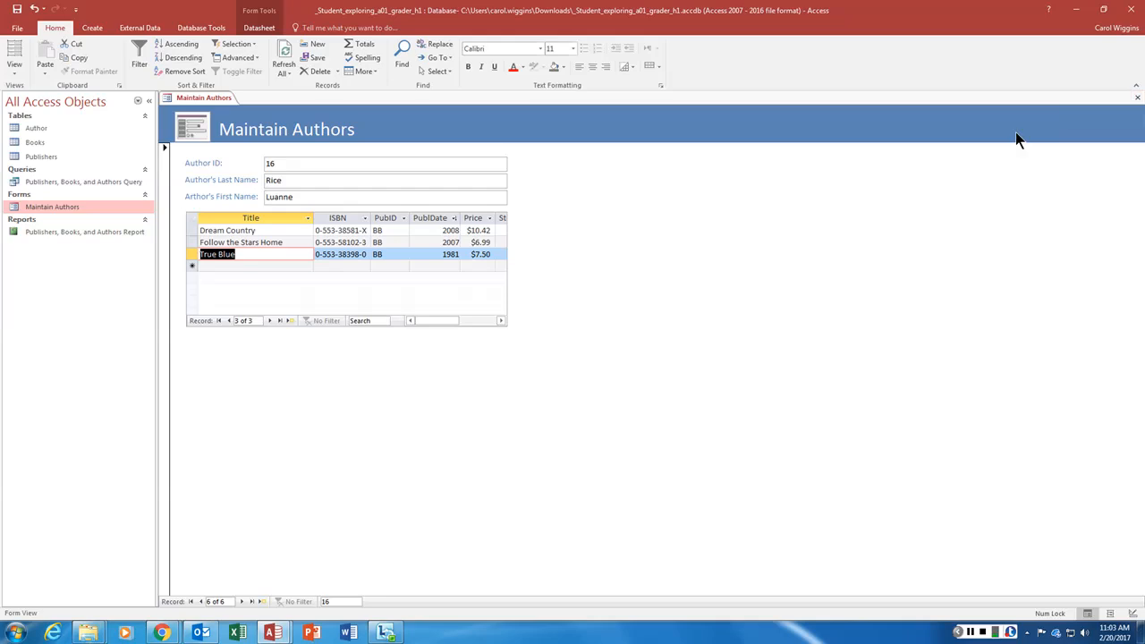
# Check the Follow the Stars Home and Computer Wisdom III records in the Books table, and close the table and the Maintain Authors form.
pyautogui.doubleClick(38, 140)
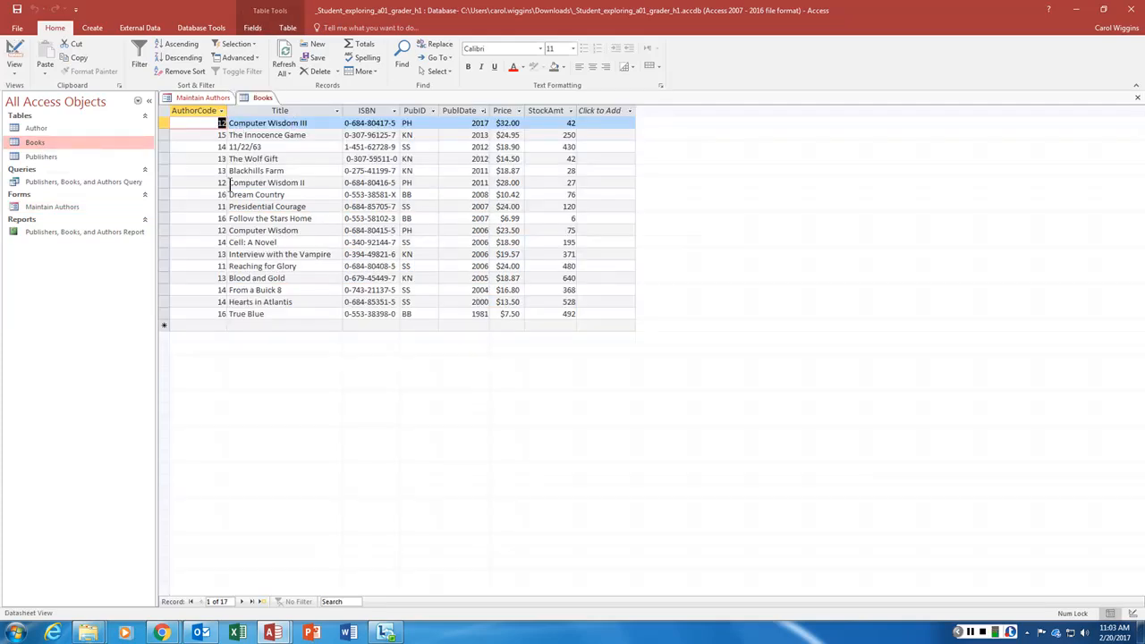
pyautogui.click(162, 219)
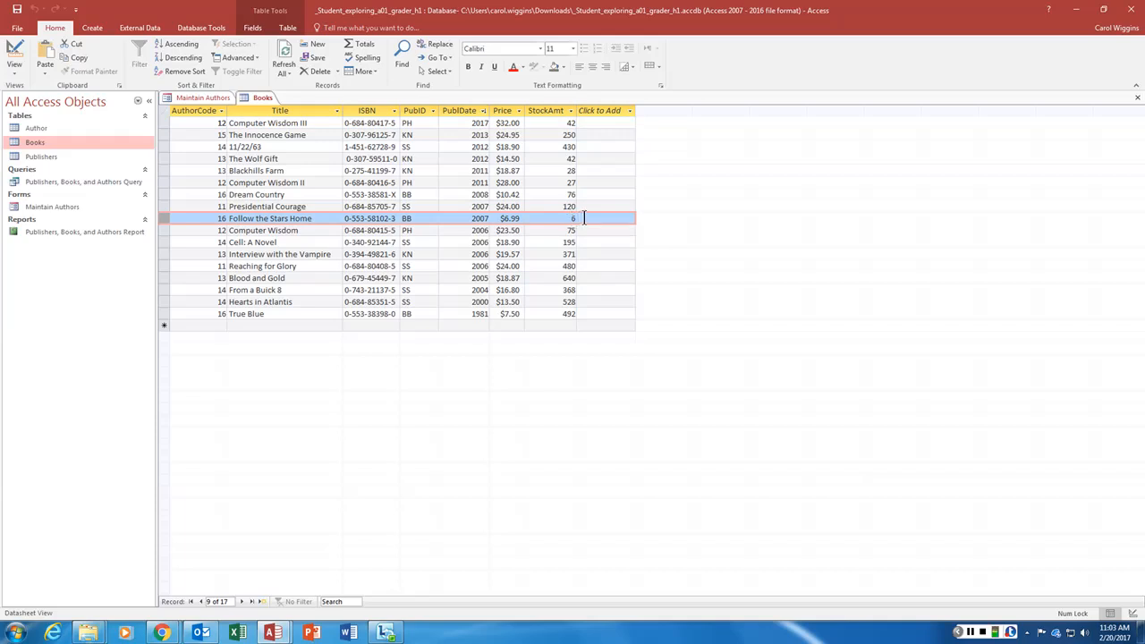
pyautogui.click(160, 123)
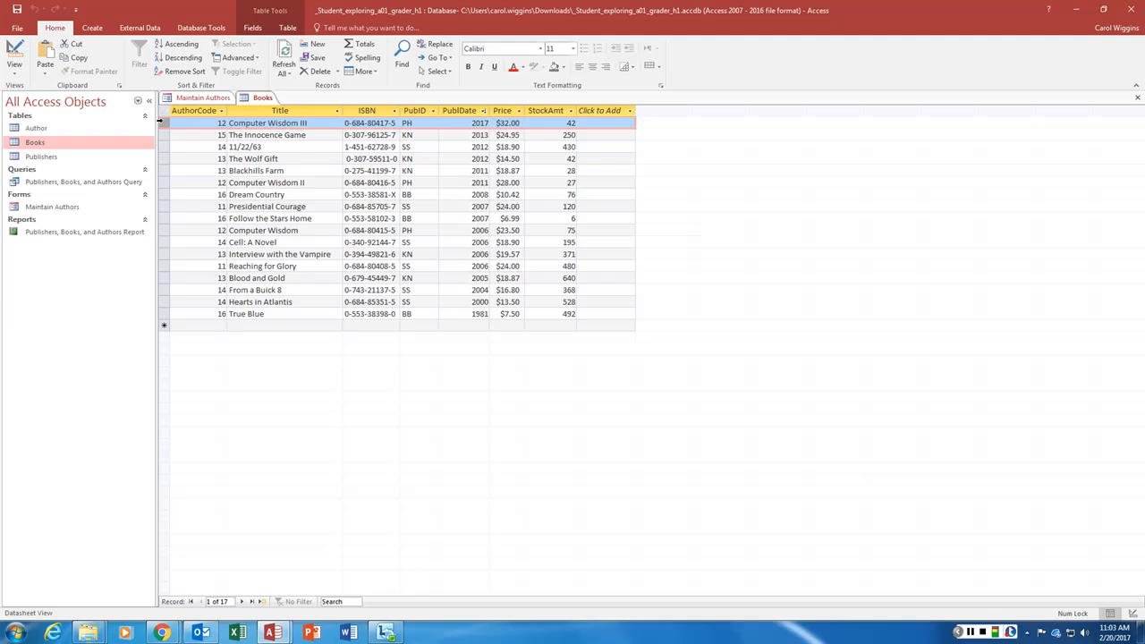
pyautogui.click(1139, 100)
pyautogui.click(1139, 100)
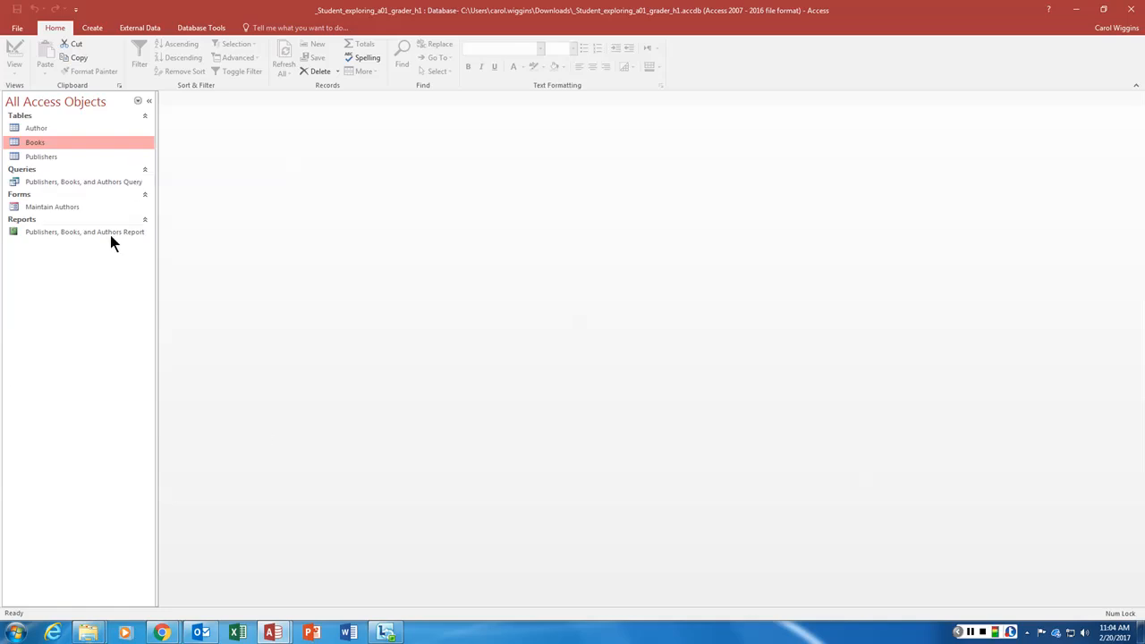
# Open the Publishers, Books, and Authors Report and display it in Print Preview.
pyautogui.doubleClick(82, 232)
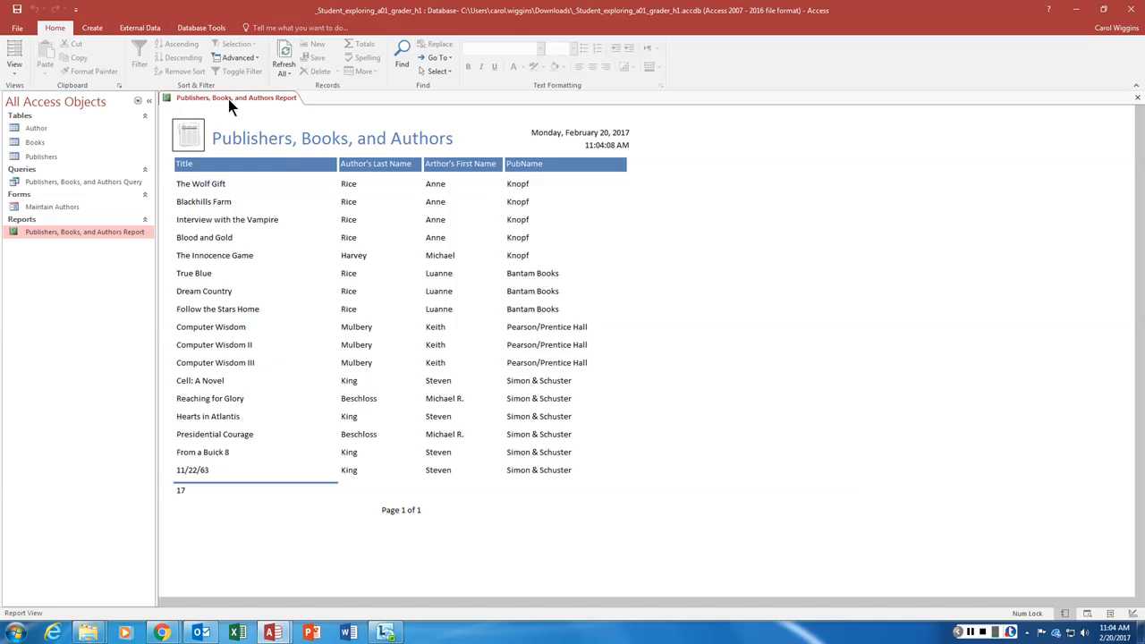
pyautogui.click(14, 70)
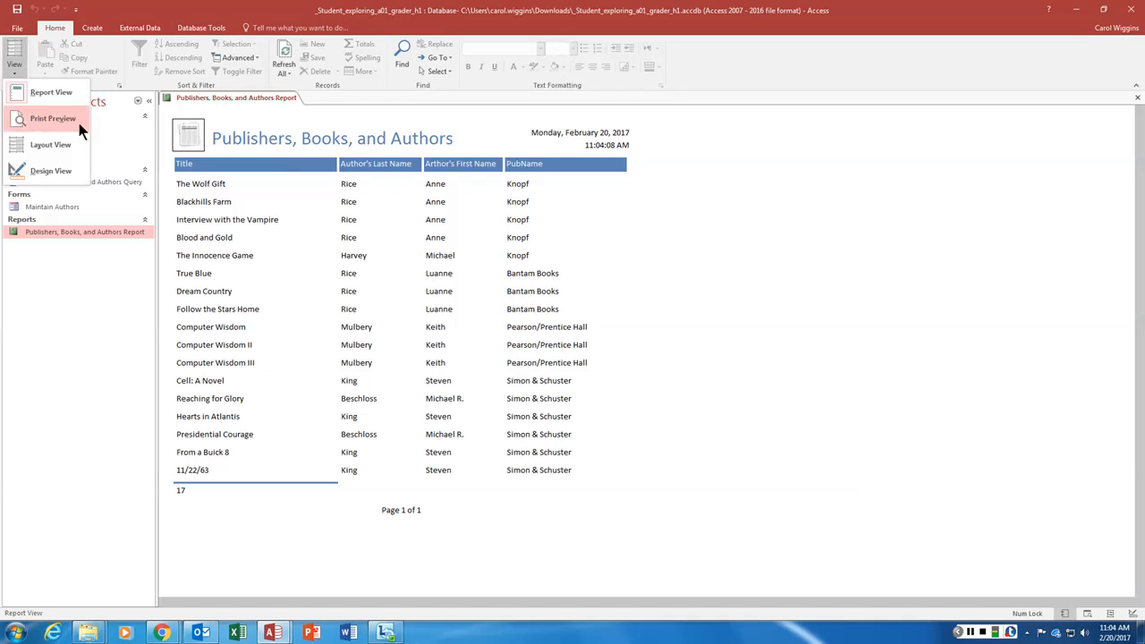
pyautogui.click(52, 116)
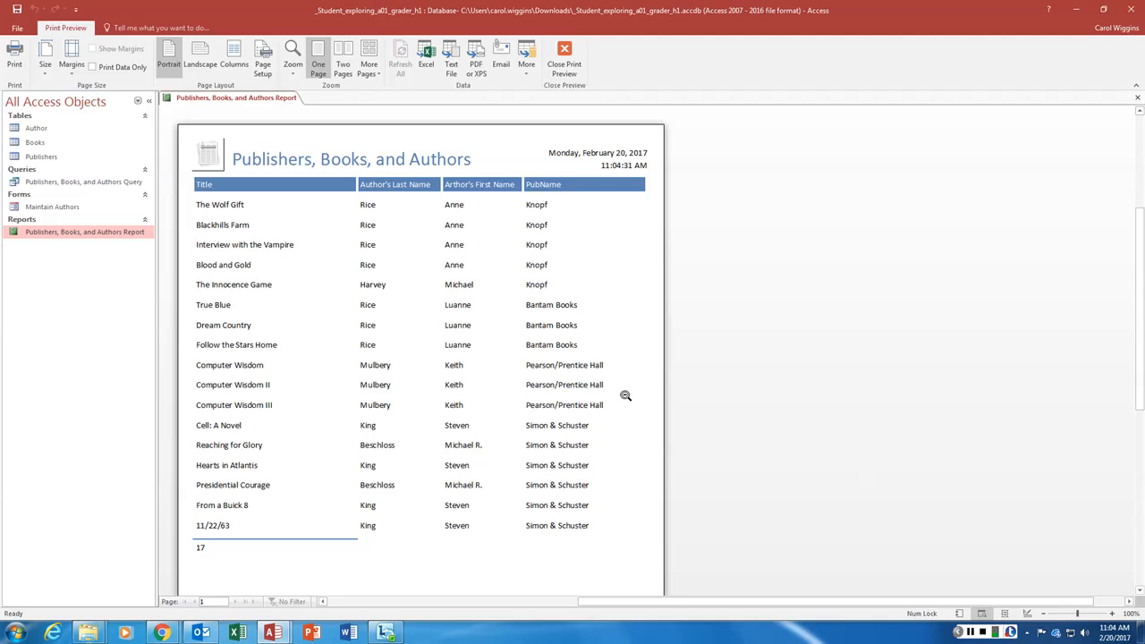
# Open the Publishers, Books, and Authors Query and sort its records by PubName from A to Z.
pyautogui.doubleClick(61, 183)
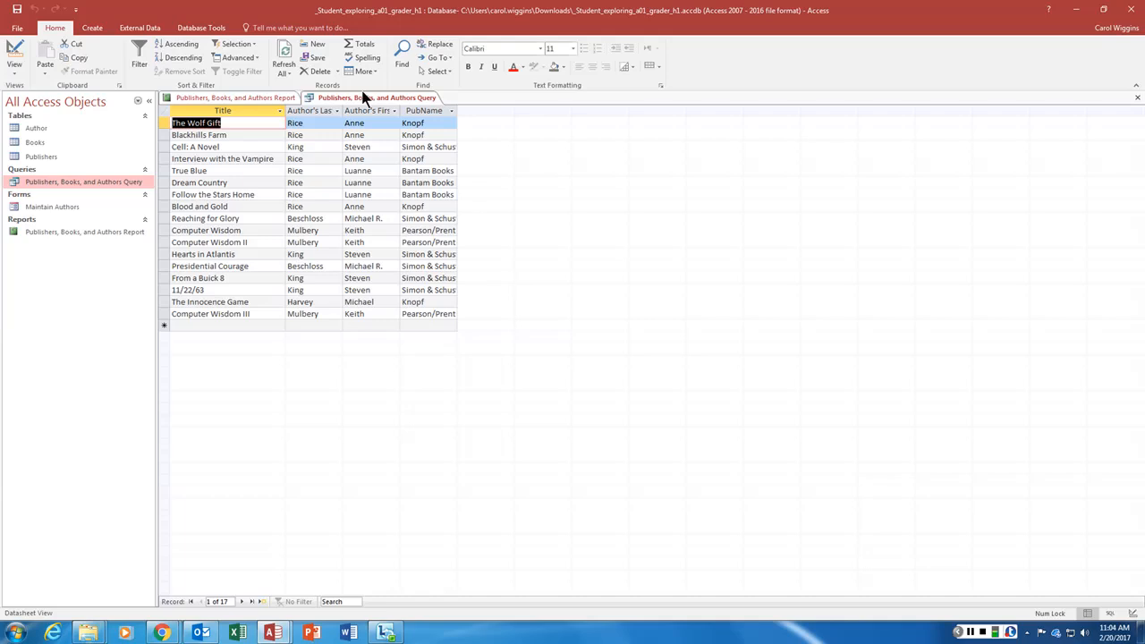
pyautogui.click(452, 110)
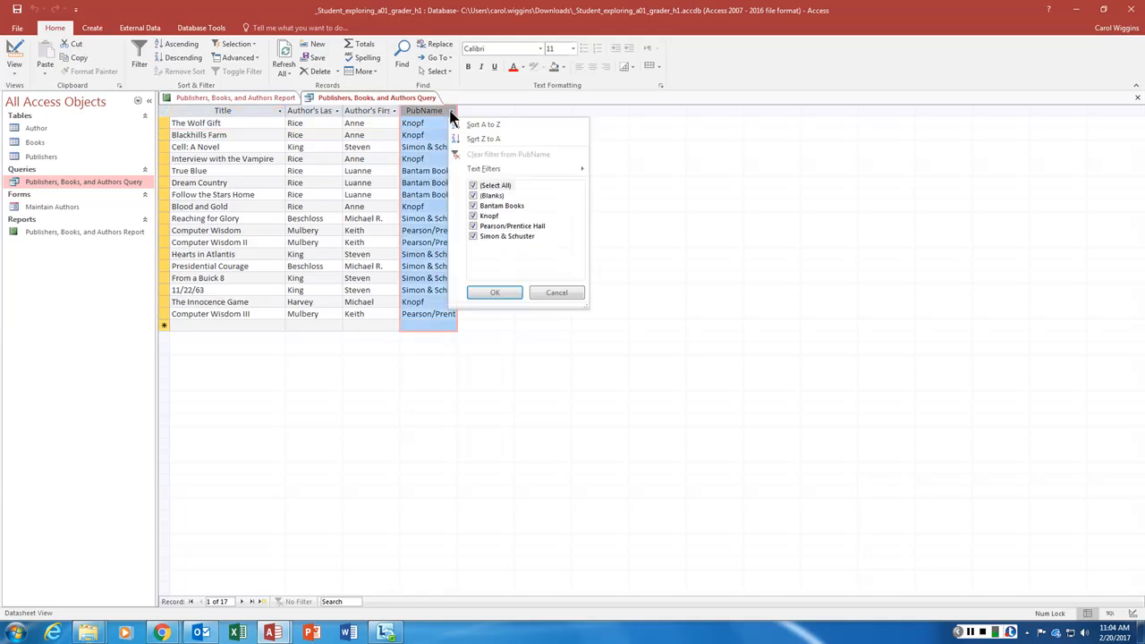
pyautogui.click(495, 125)
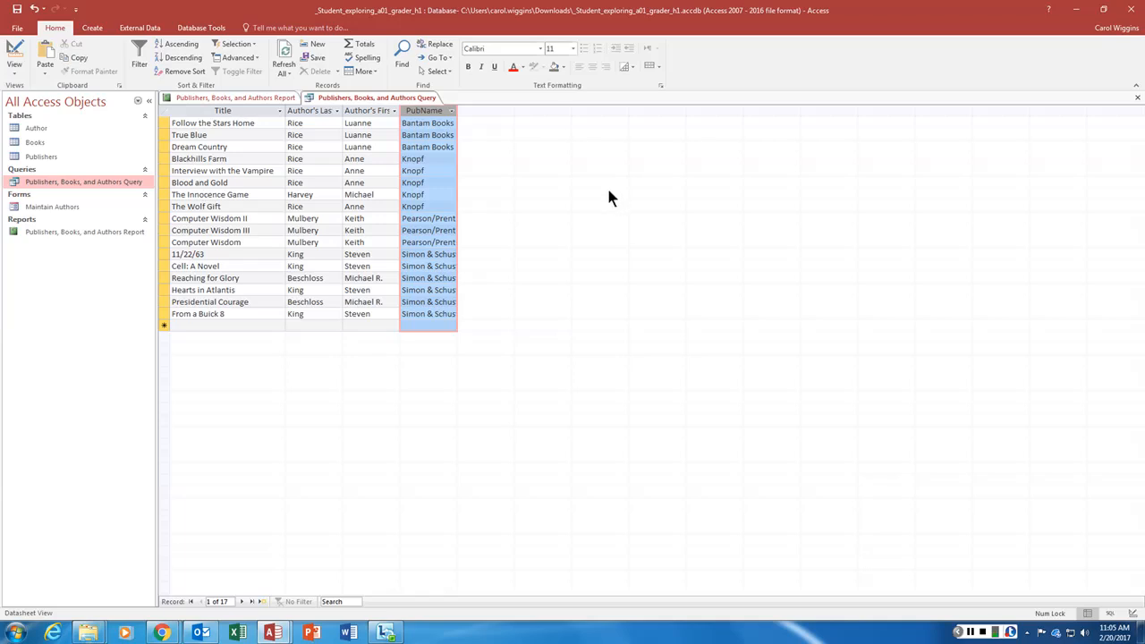
pyautogui.click(257, 59)
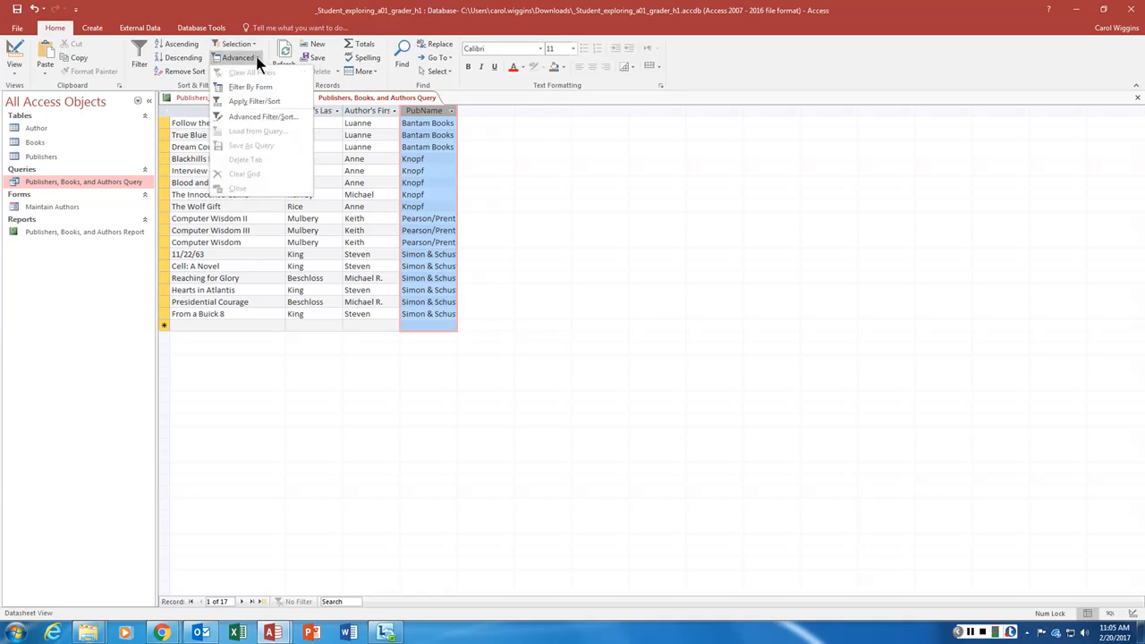
pyautogui.click(254, 45)
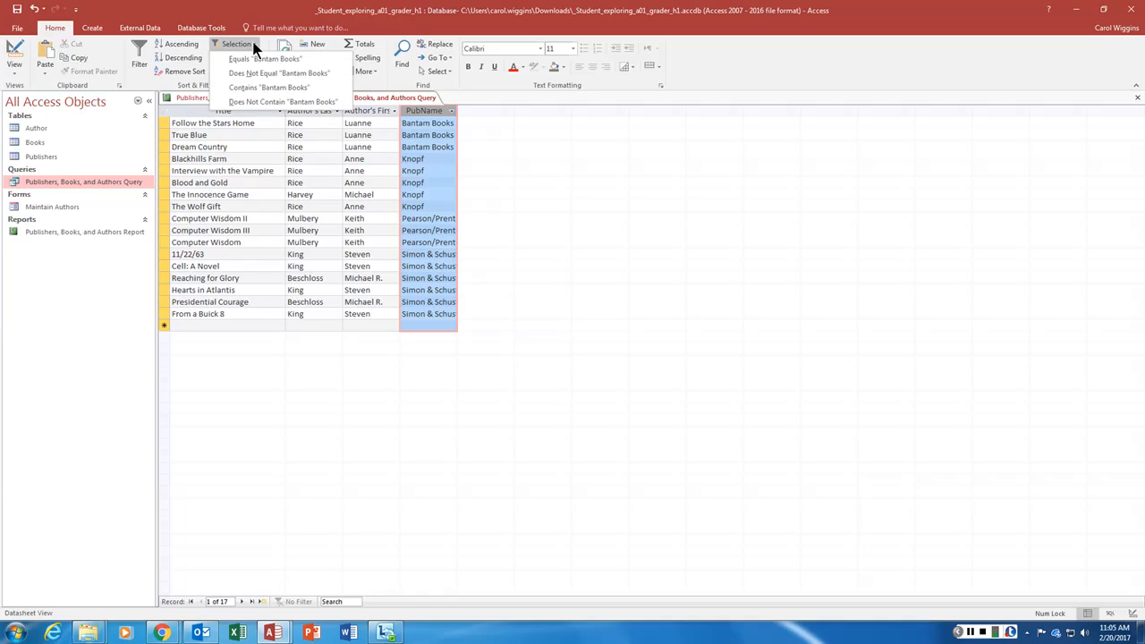
pyautogui.click(254, 47)
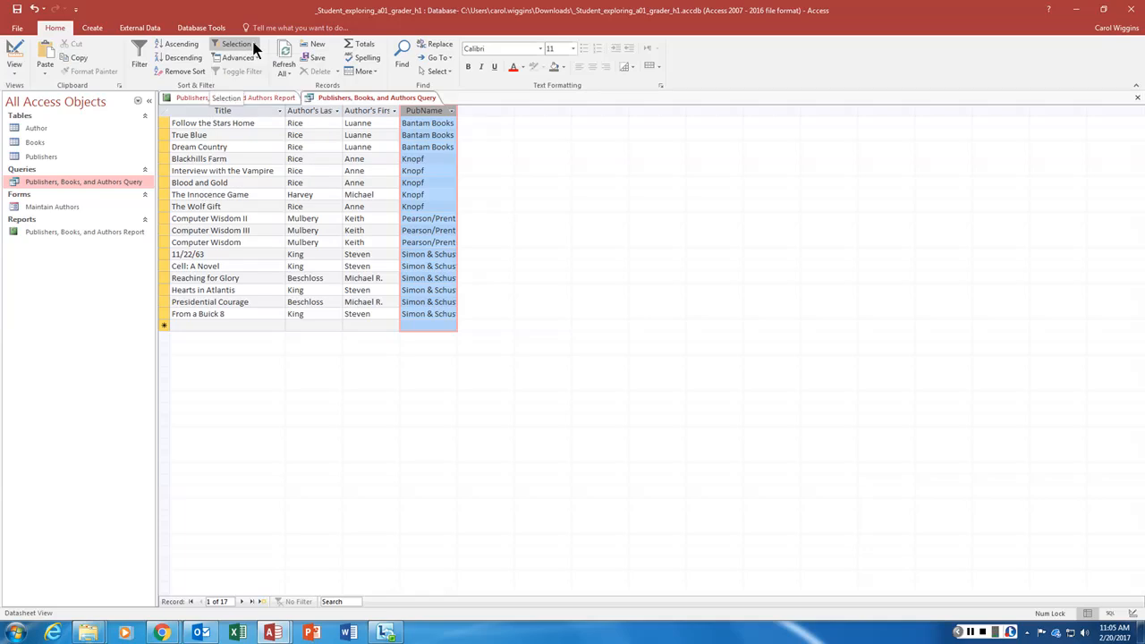
# Filter the query by selection to records whose author's first name equals "Steven".
pyautogui.click(369, 266)
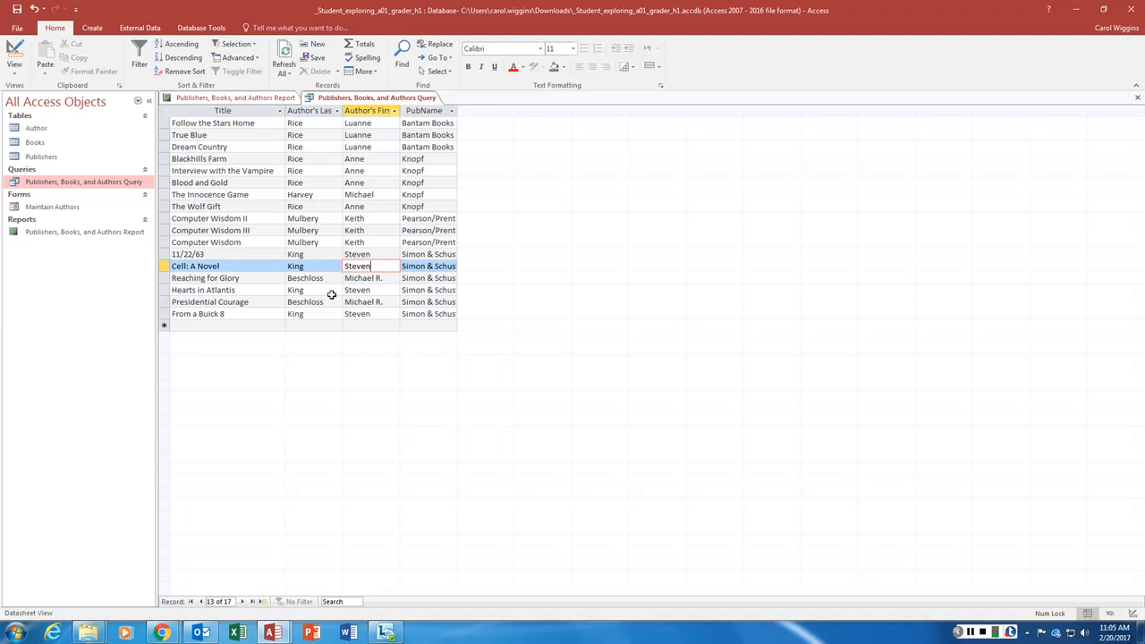
pyautogui.moveTo(375, 266); pyautogui.dragTo(346, 266)
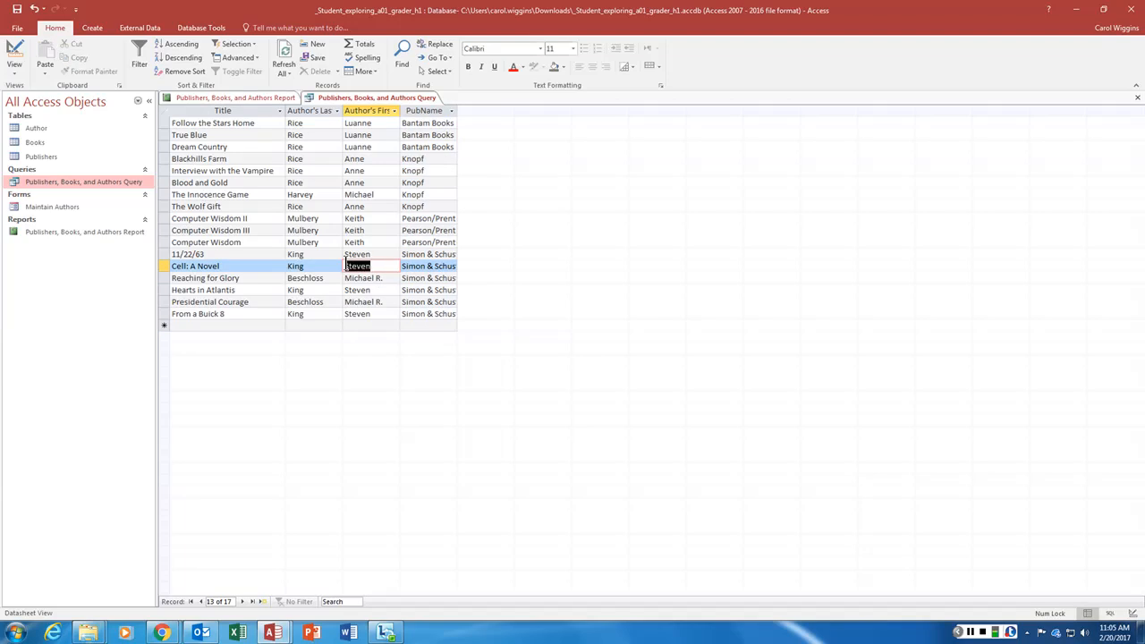
pyautogui.click(253, 45)
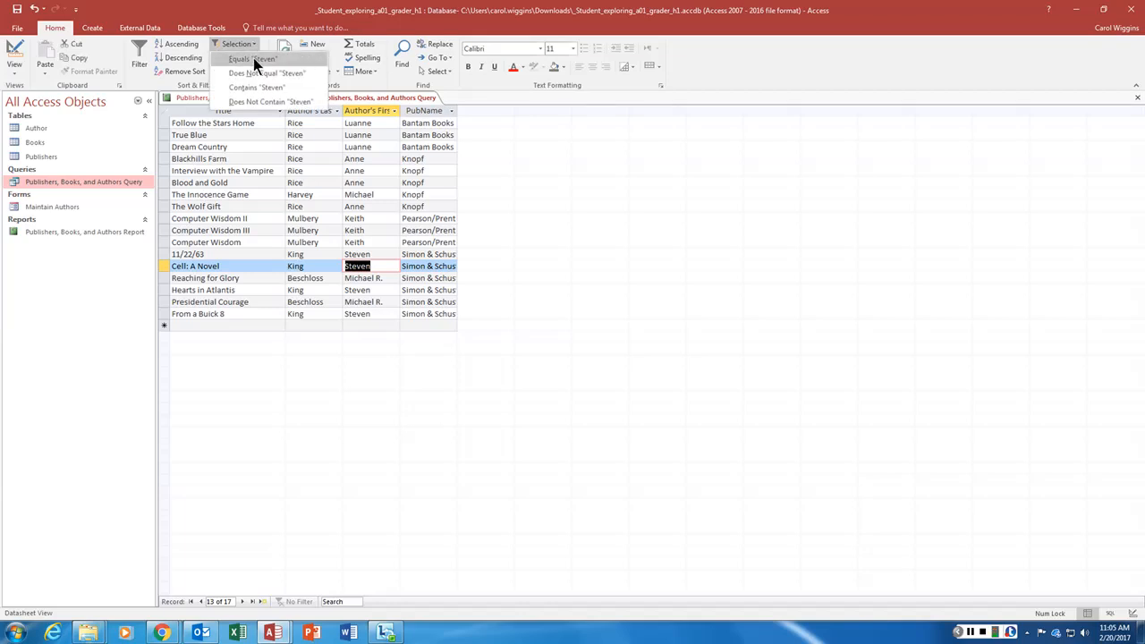
pyautogui.click(254, 58)
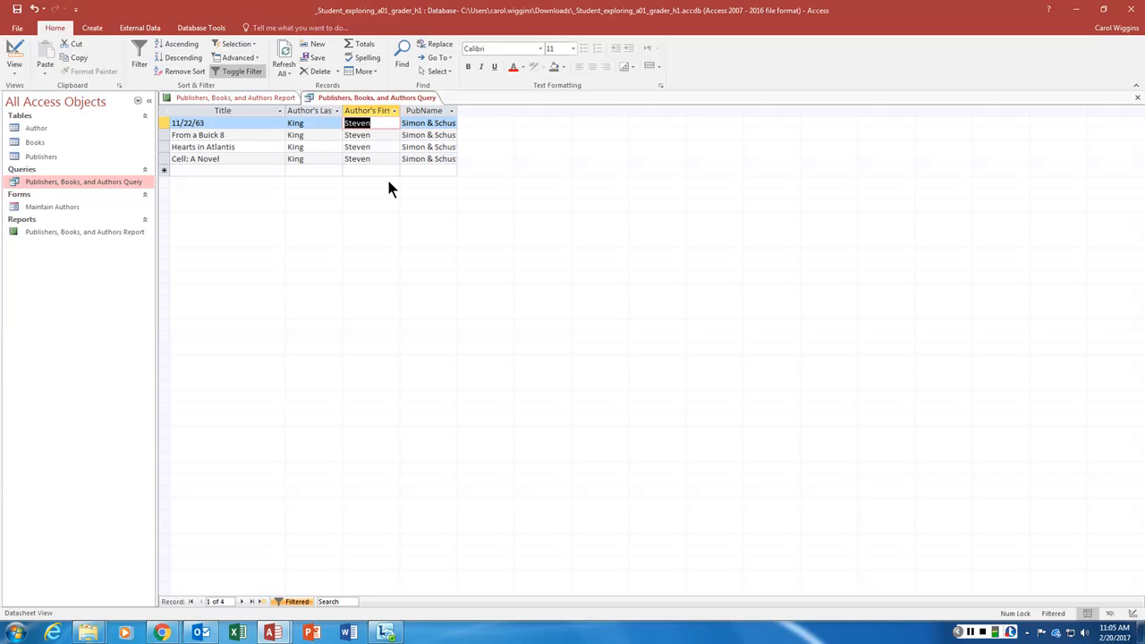
# Sort the filtered query records by Title from A to Z and save the query.
pyautogui.click(279, 110)
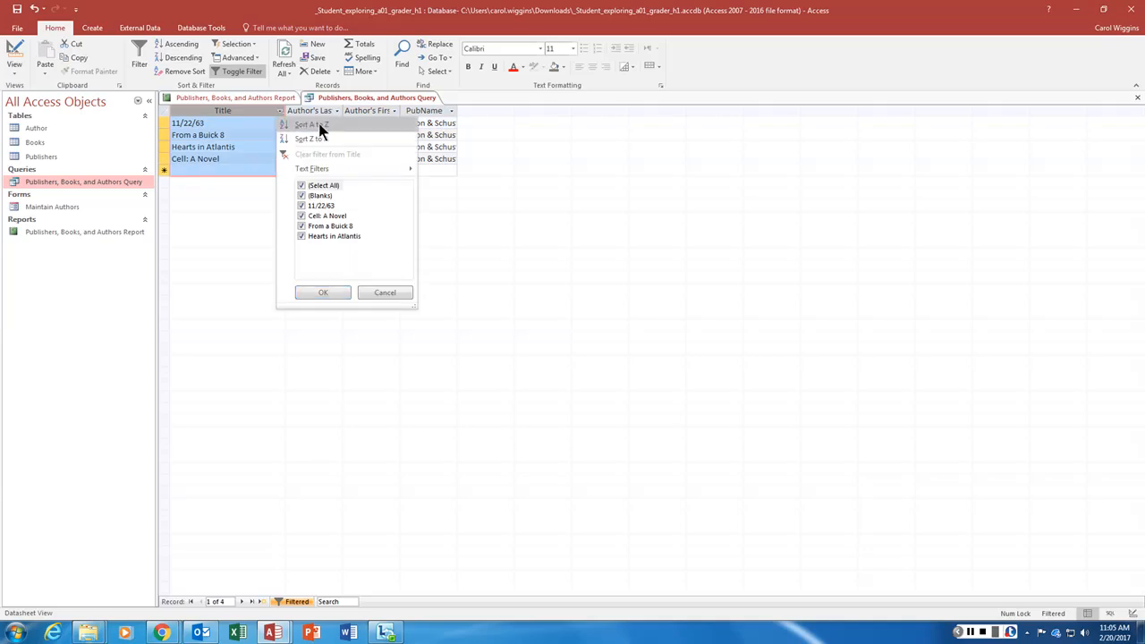
pyautogui.click(318, 125)
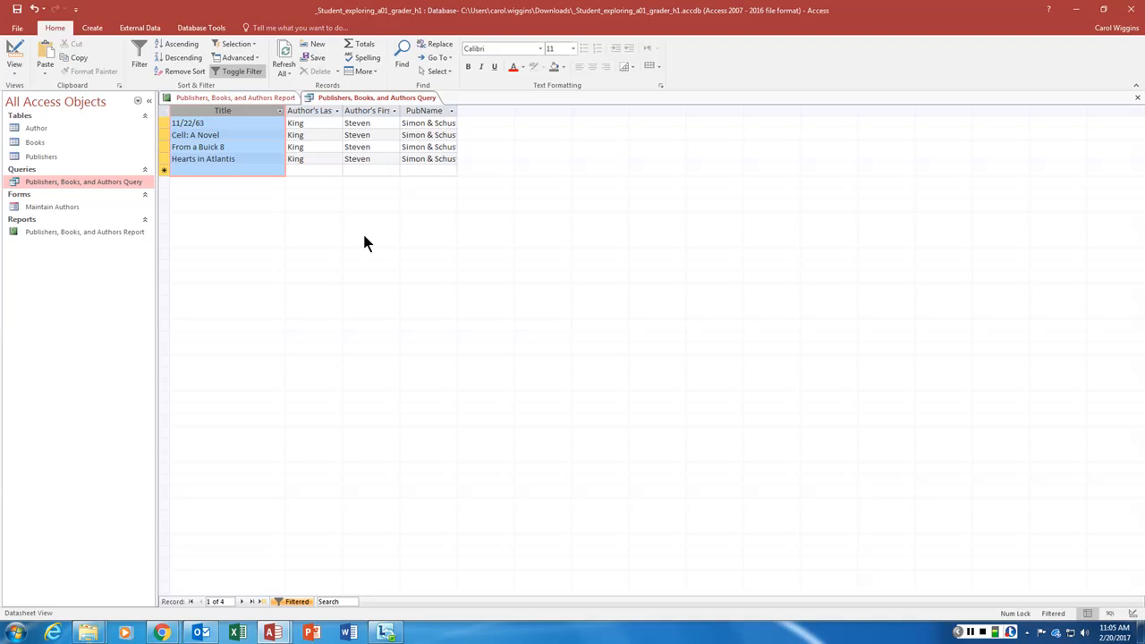
pyautogui.rightClick(364, 97)
pyautogui.click(382, 105)
# Close the Publishers, Books, and Authors Query and the Publishers, Books, and Authors Report.
pyautogui.rightClick(373, 99)
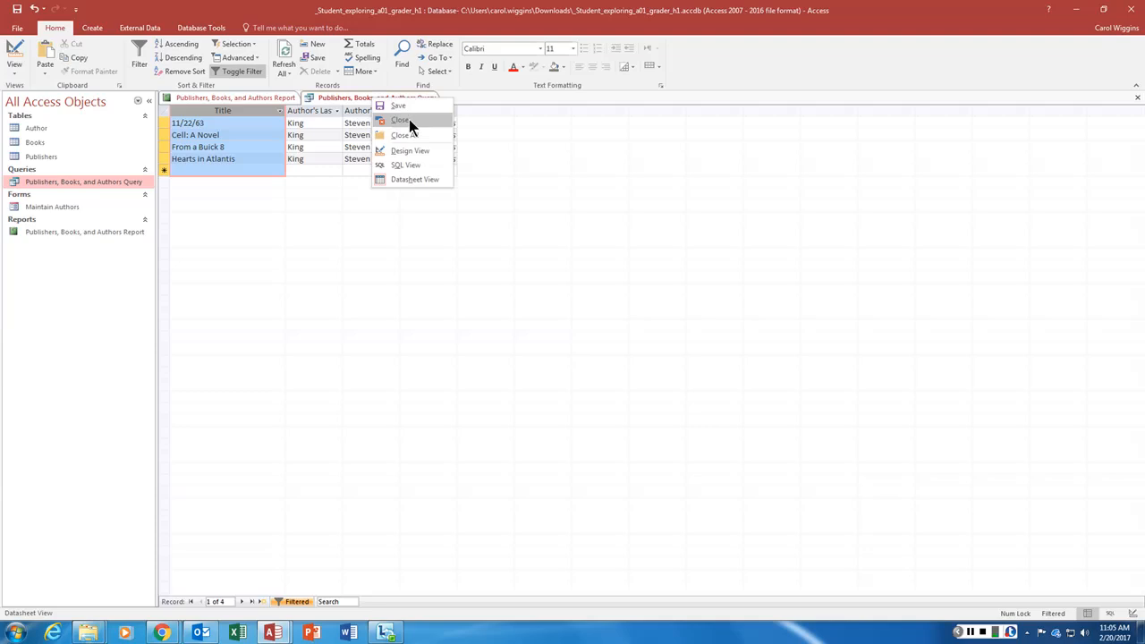
pyautogui.click(409, 120)
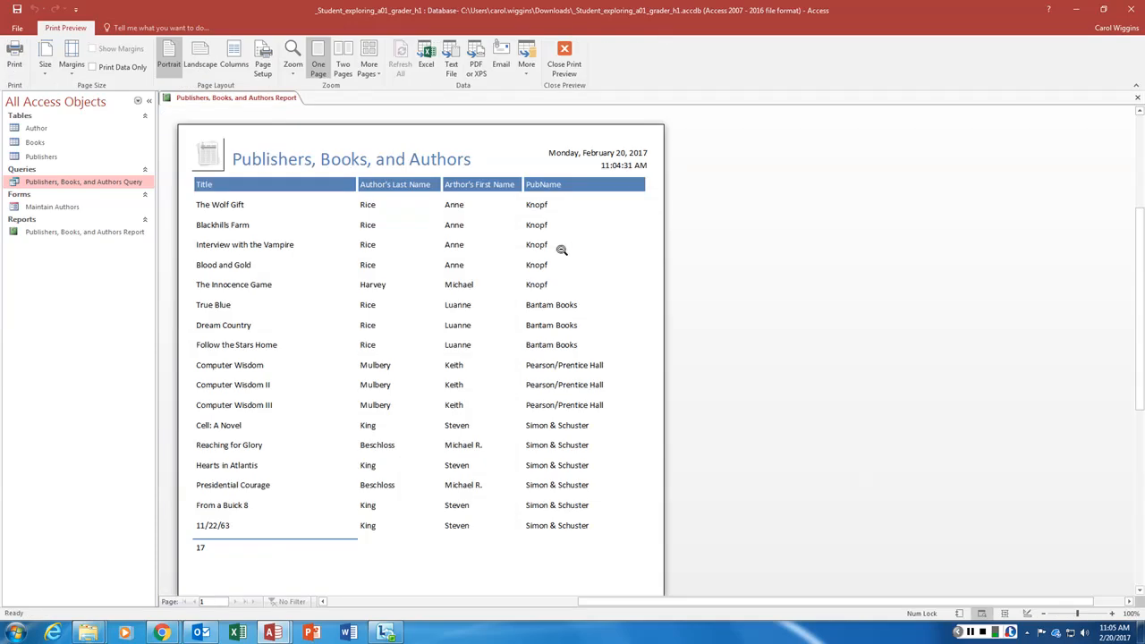
pyautogui.click(1138, 97)
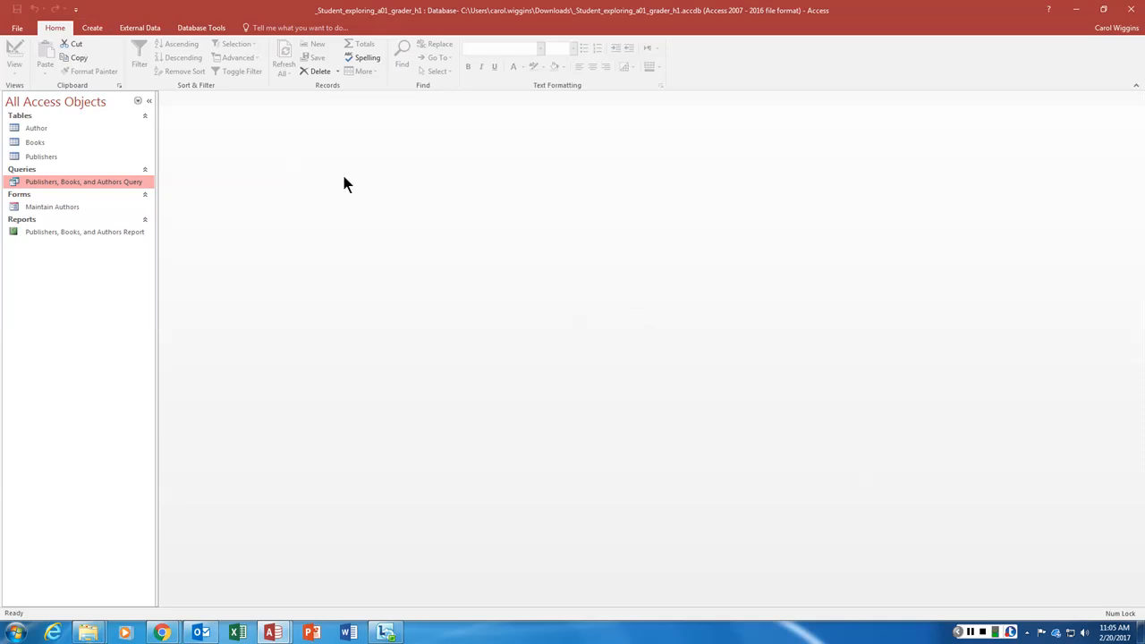
# Open the Books table and apply a Filter By Form with PublDate >2010 and StockAmt <100.
pyautogui.doubleClick(35, 142)
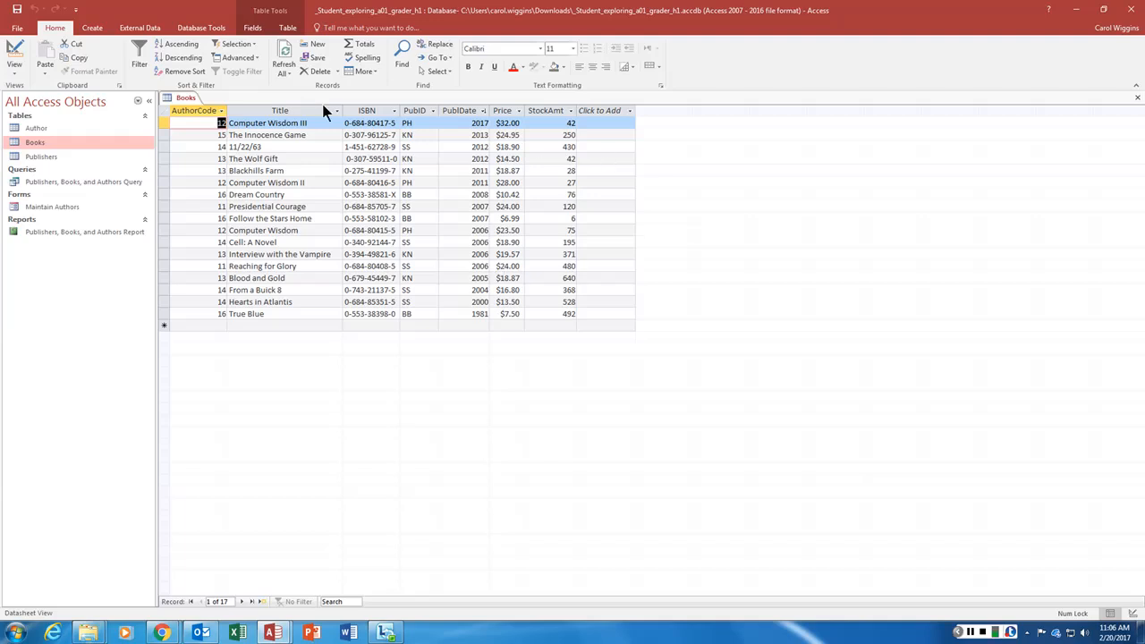
pyautogui.click(255, 59)
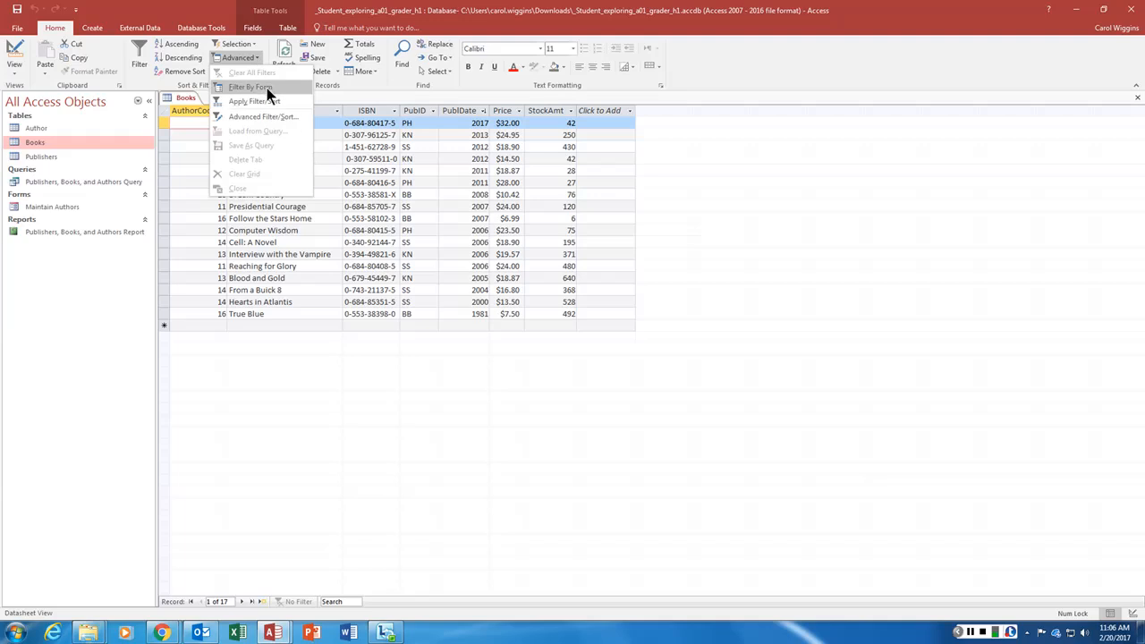
pyautogui.click(250, 87)
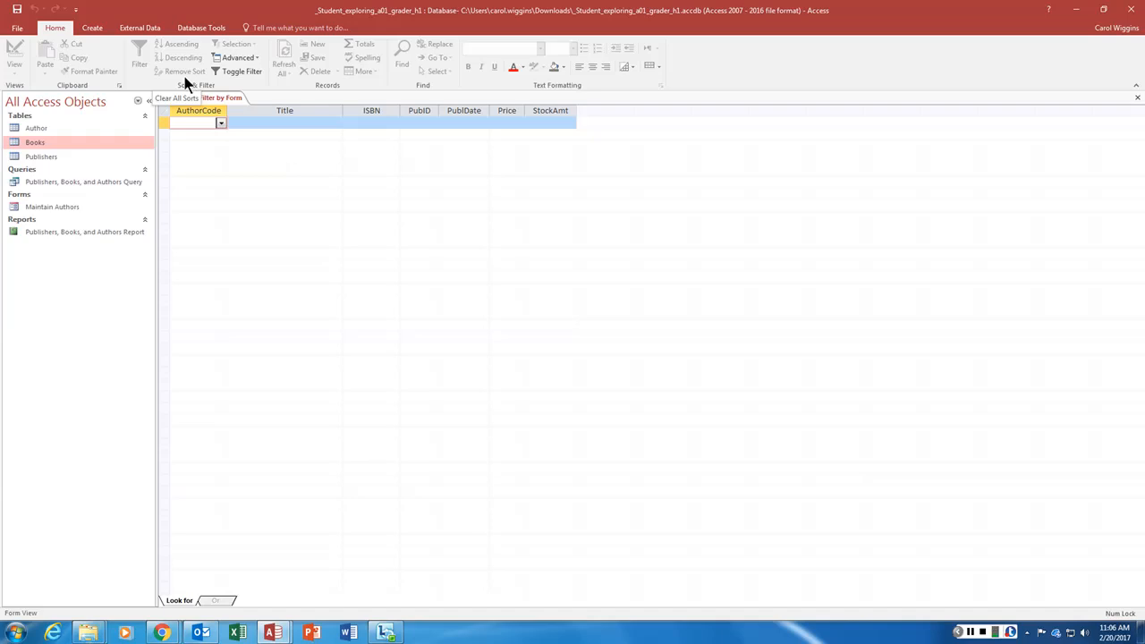
pyautogui.click(470, 125)
pyautogui.click(484, 124)
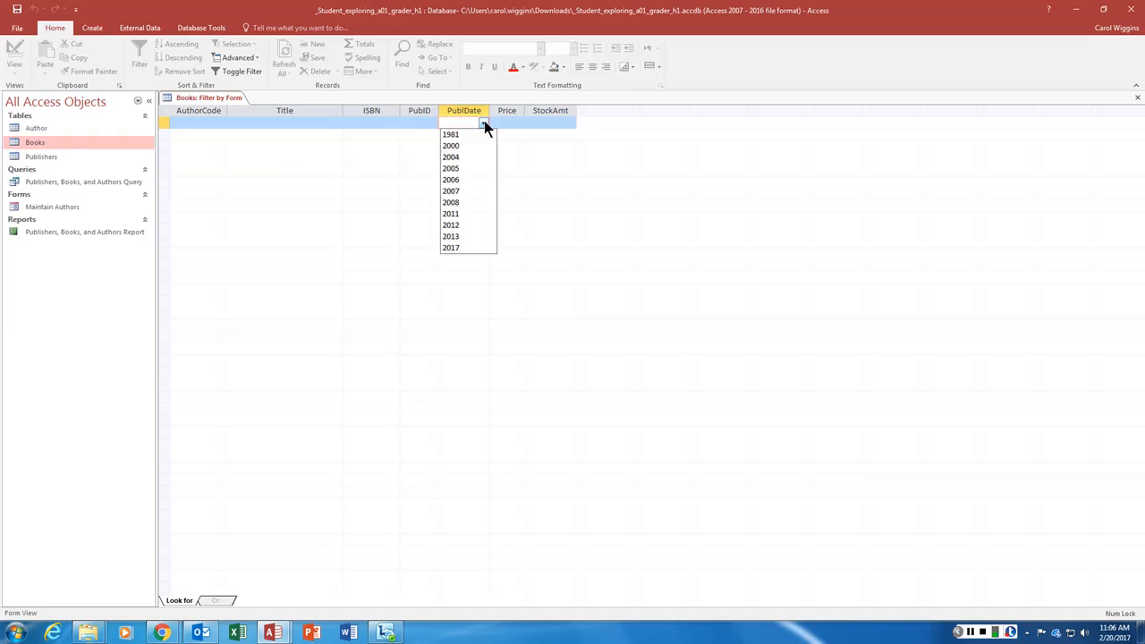
pyautogui.click(483, 124)
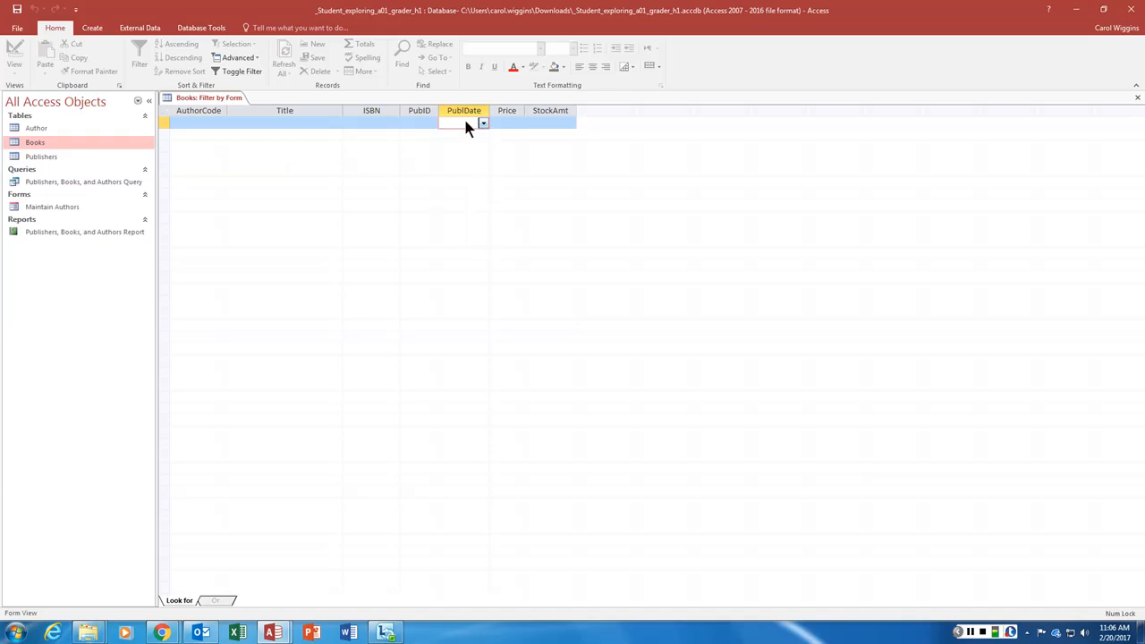
pyautogui.write('>2010')
pyautogui.click(563, 126)
pyautogui.write('<100')
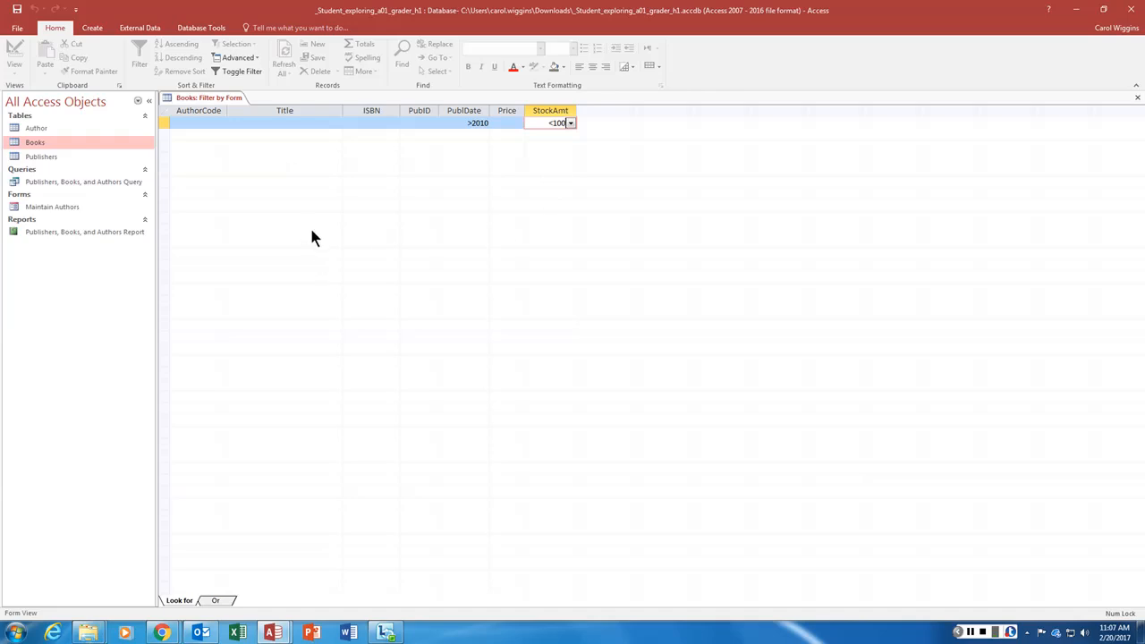
pyautogui.click(243, 70)
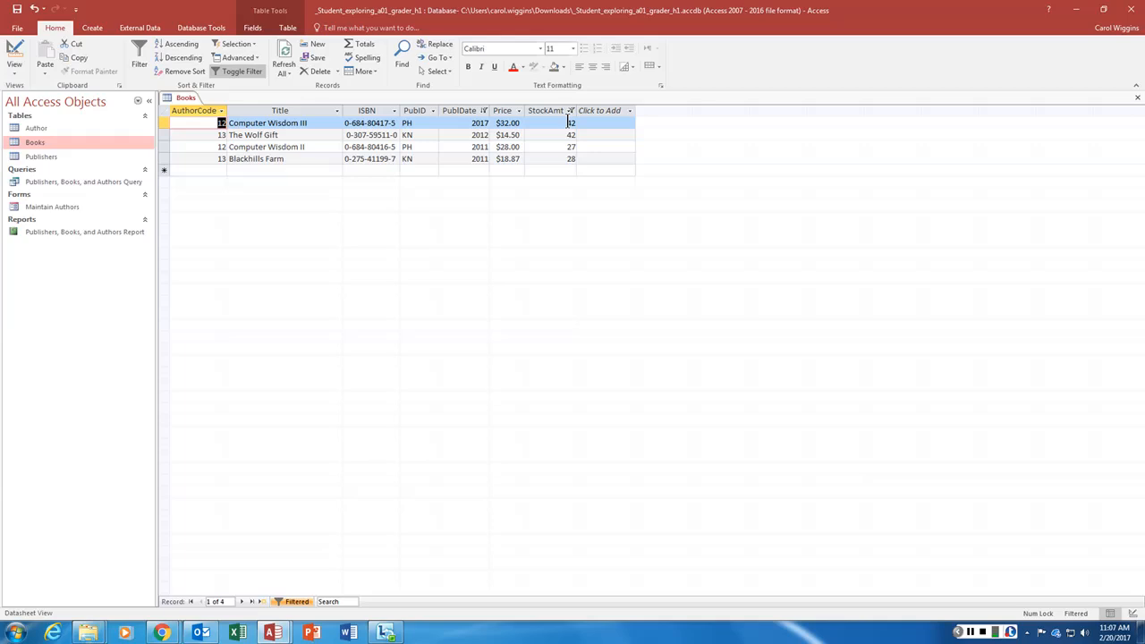
# Close the filtered Books table.
pyautogui.rightClick(185, 99)
pyautogui.press('Escape')
pyautogui.rightClick(185, 100)
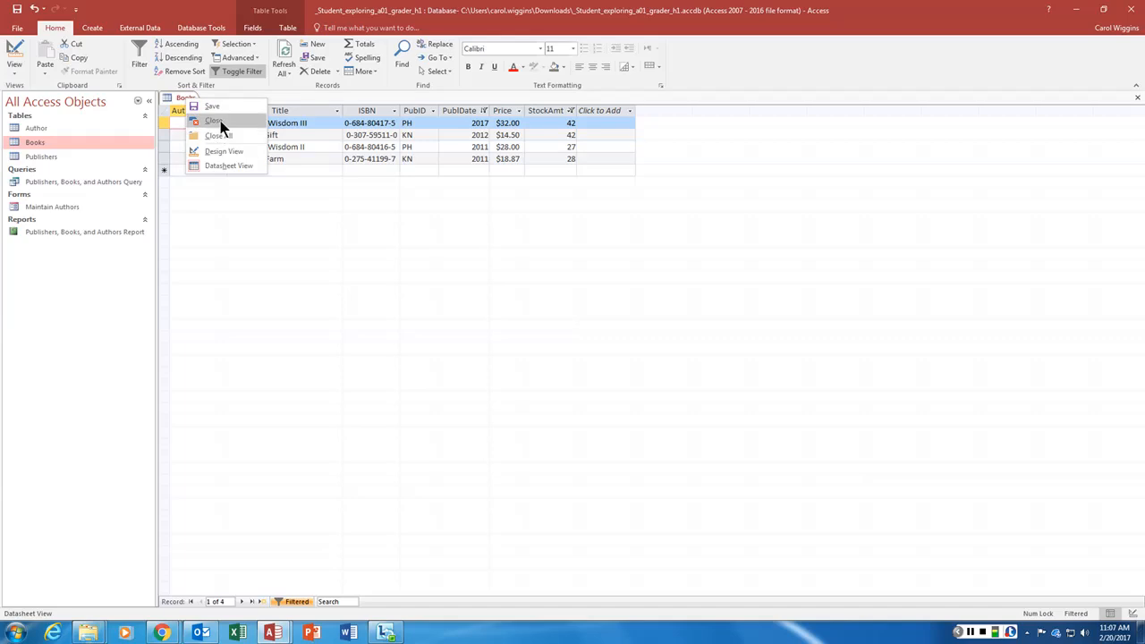
pyautogui.click(220, 121)
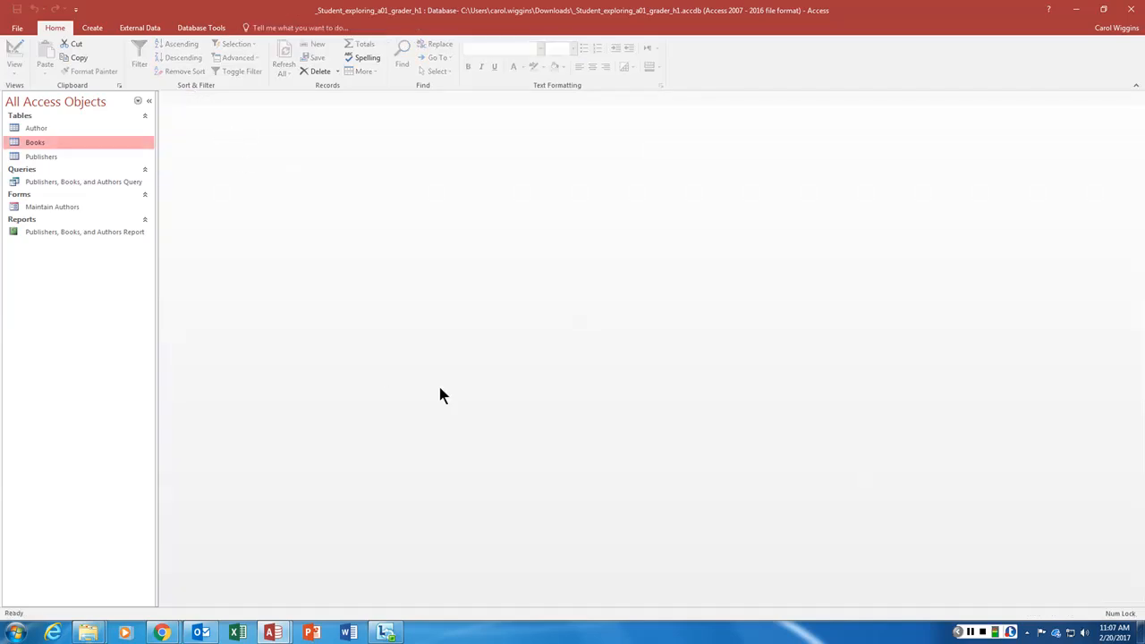